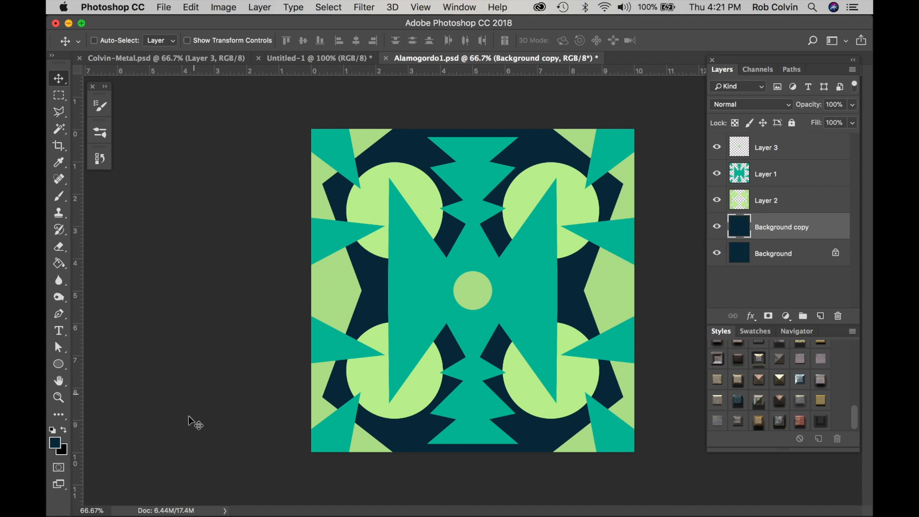
Switch to Safari and copy the seamless metal rust 01 texture image from the Google image results
click(147, 514)
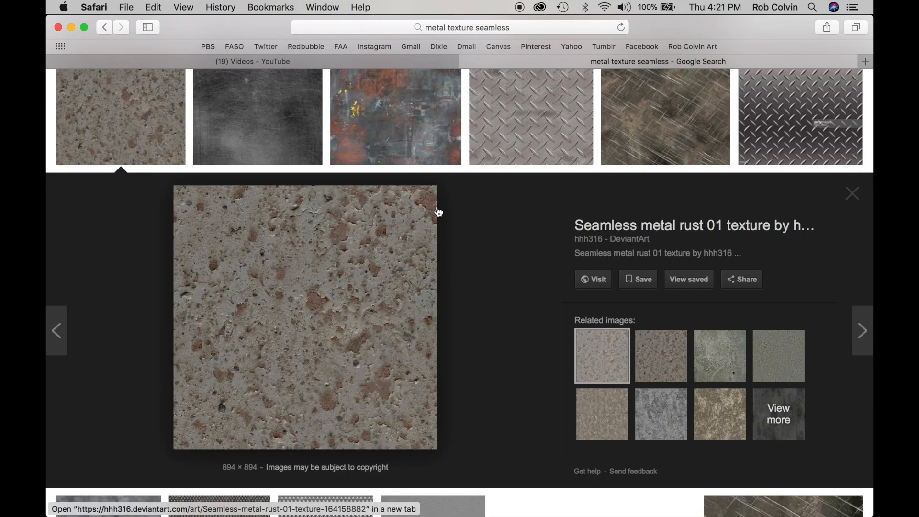
right_click(314, 302)
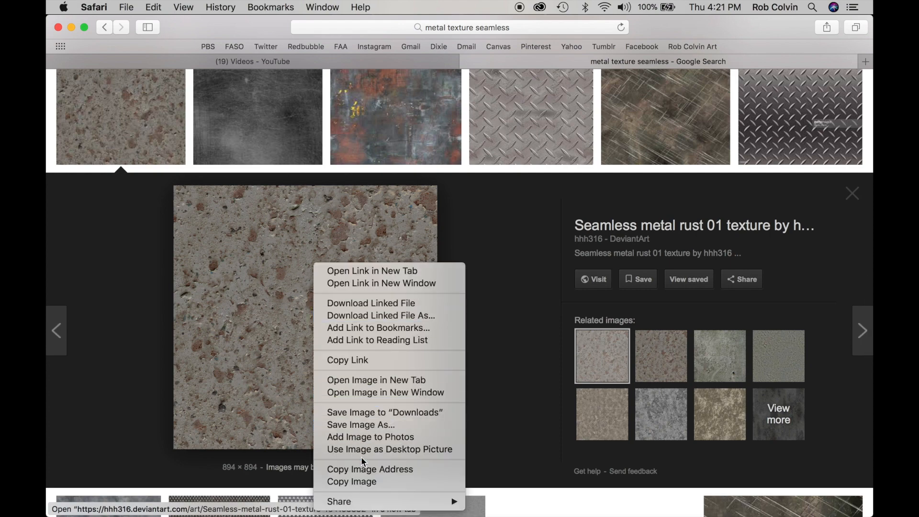
click(363, 483)
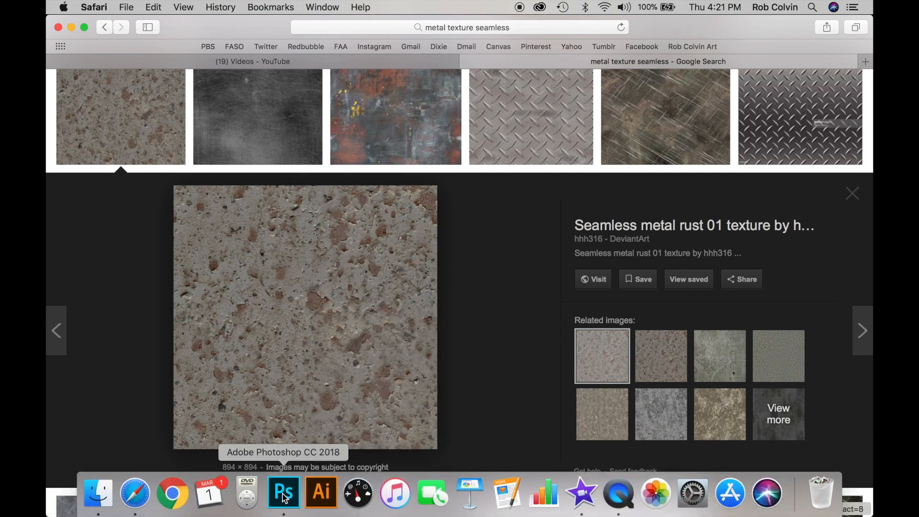
Switch to Photoshop, paste the copied texture into a new 894 x 894 pixel document and merge it into the background
click(284, 496)
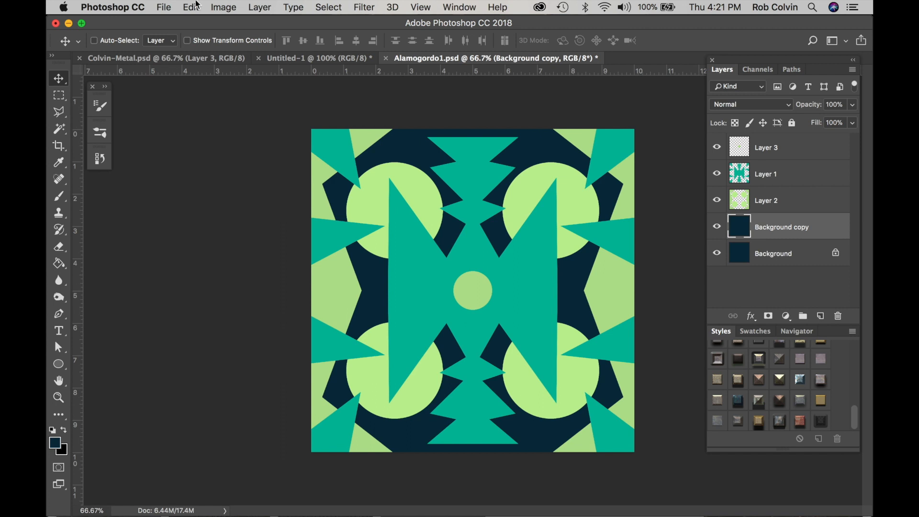
click(166, 9)
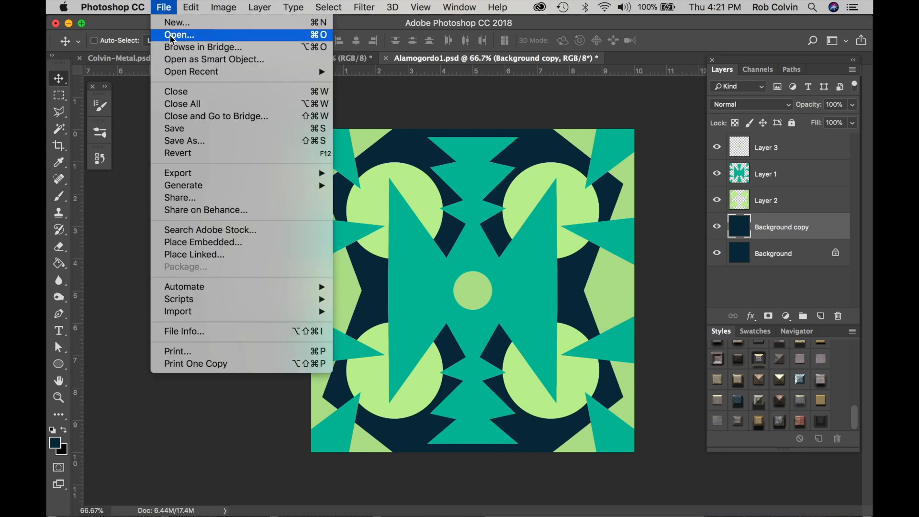
click(184, 25)
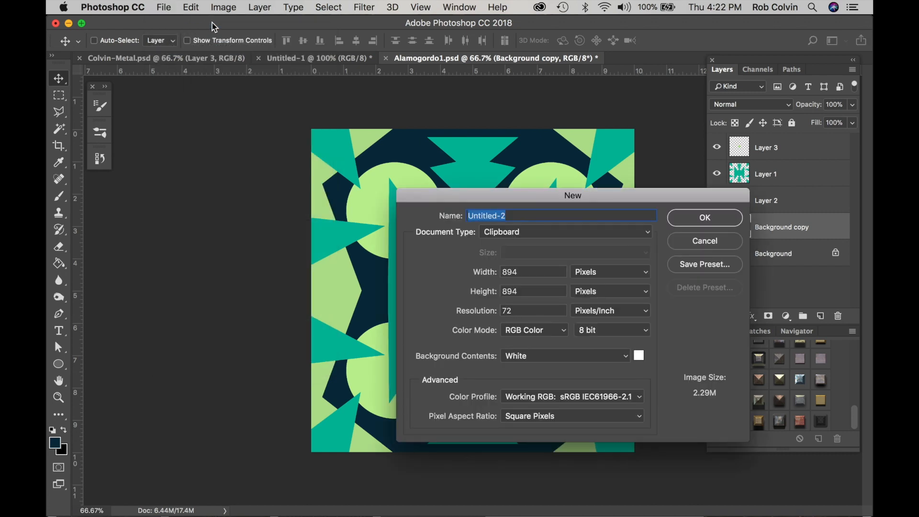
key(Return)
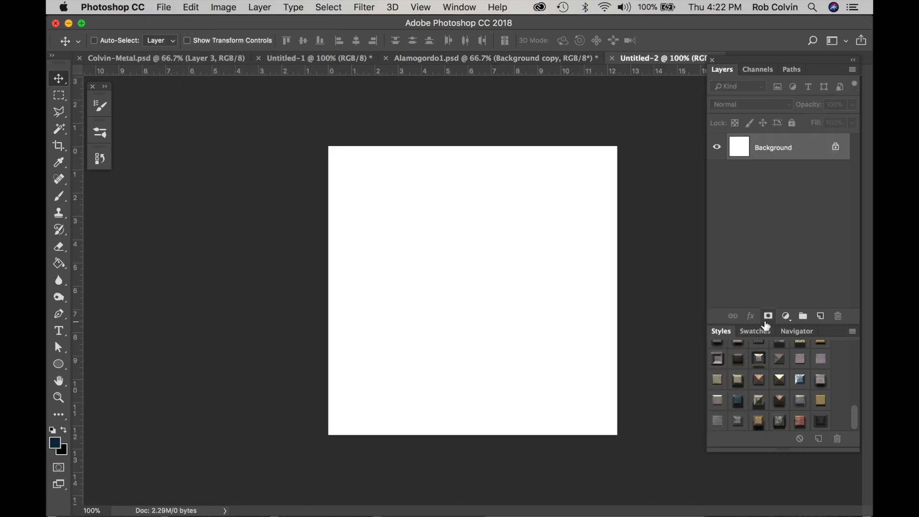
key(super+v)
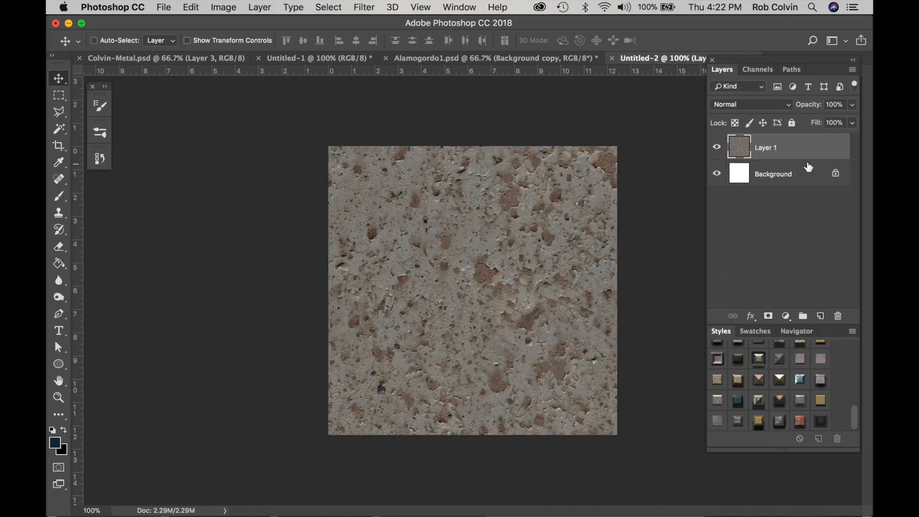
key(super+e)
Define the whole texture as a pattern named Metal chips and close the texture document
key(super+a)
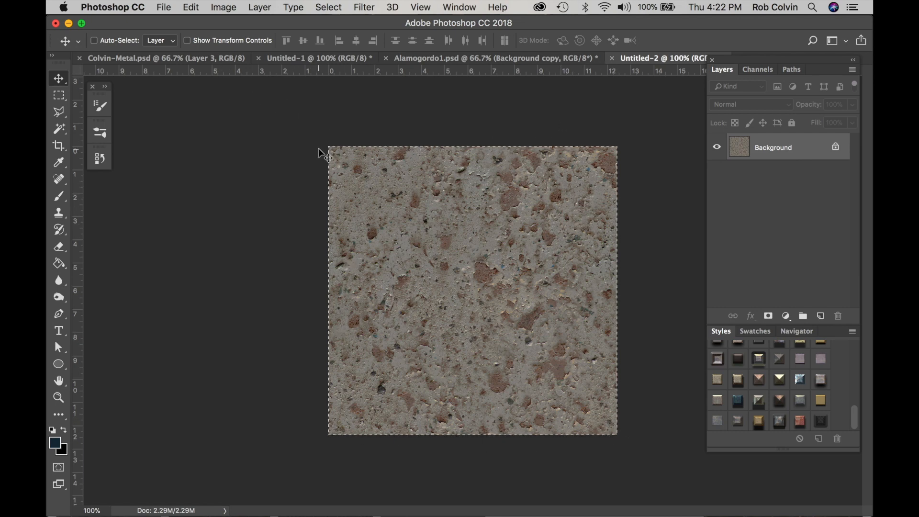
click(191, 8)
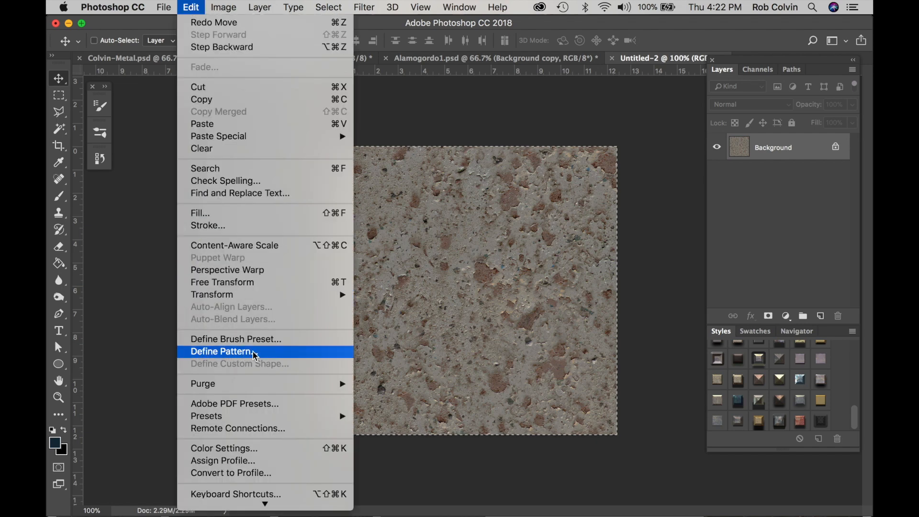
click(211, 351)
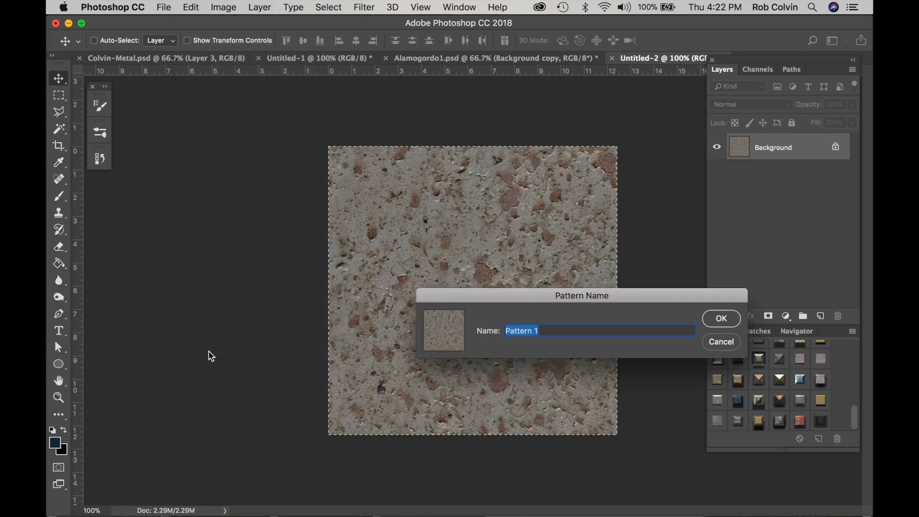
text(Metal chips)
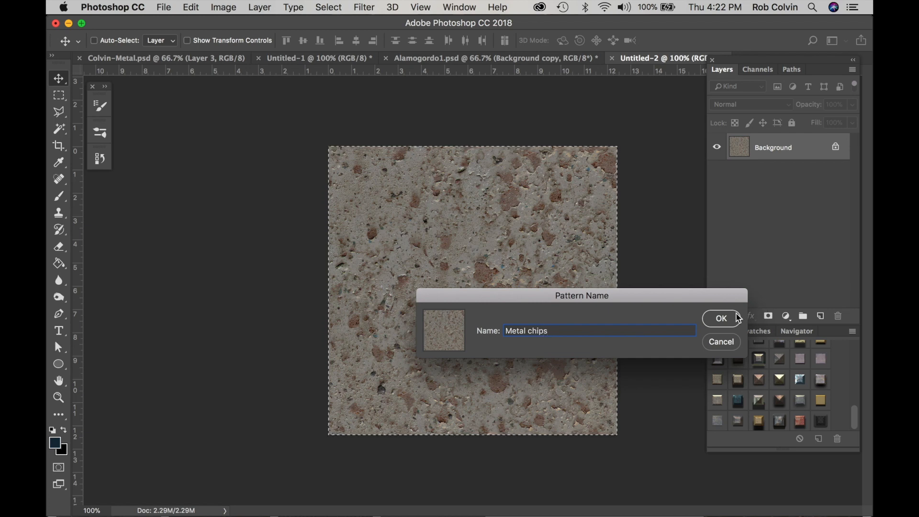
click(723, 319)
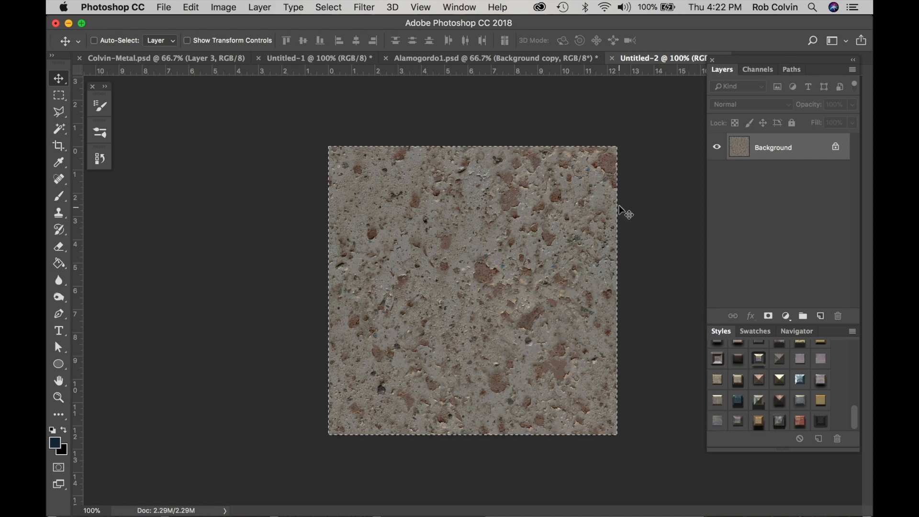
key(super+w)
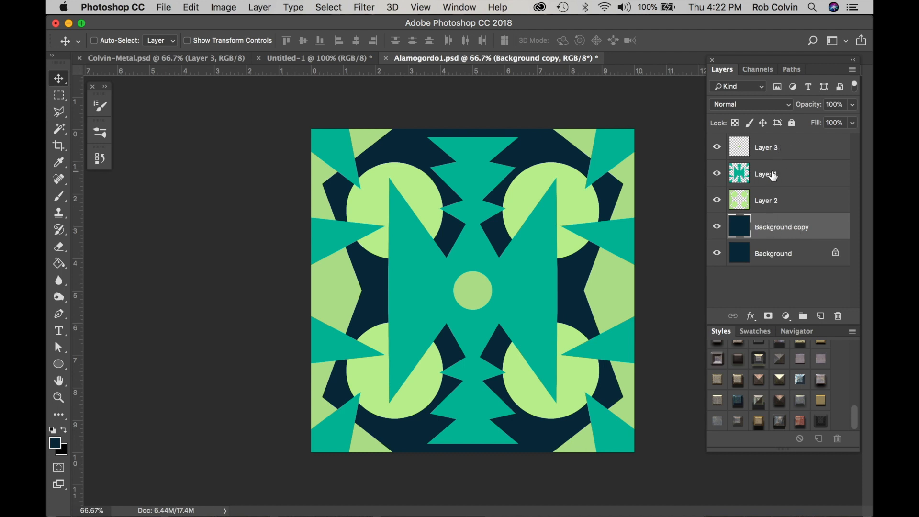
Add a Pattern Overlay to Layer 2 of Alamogordo1.psd using the Metal chips pattern
click(773, 176)
click(769, 199)
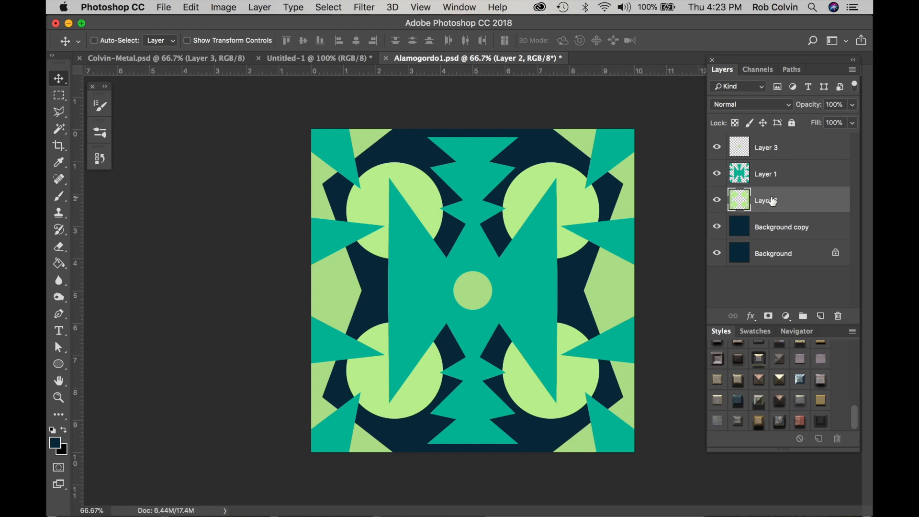
click(258, 9)
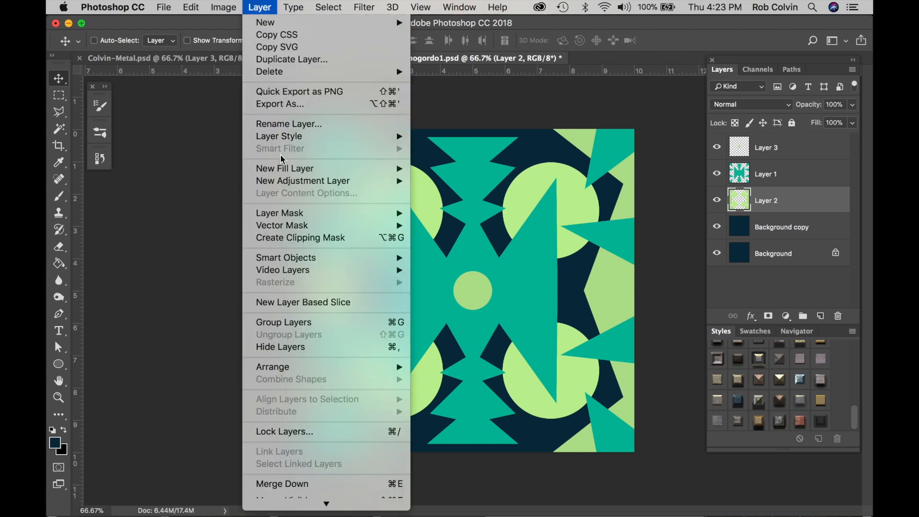
mouse_move(297, 138)
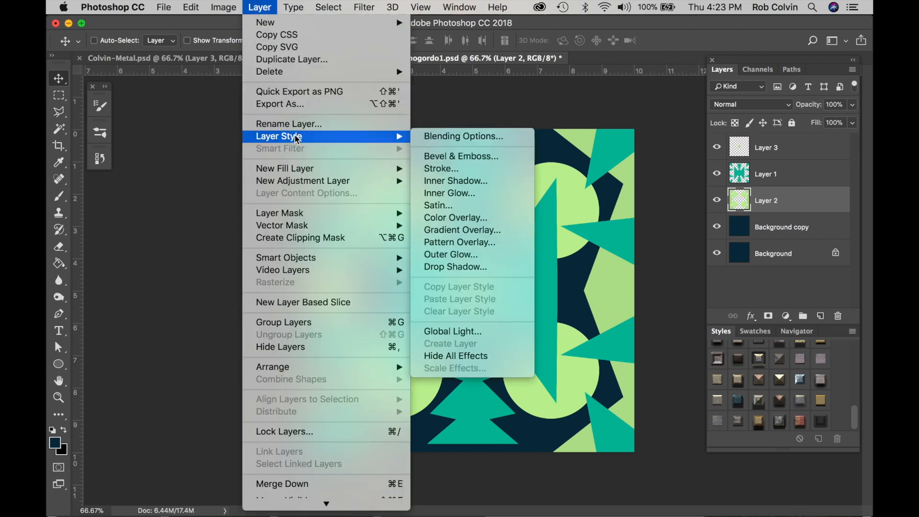
click(452, 247)
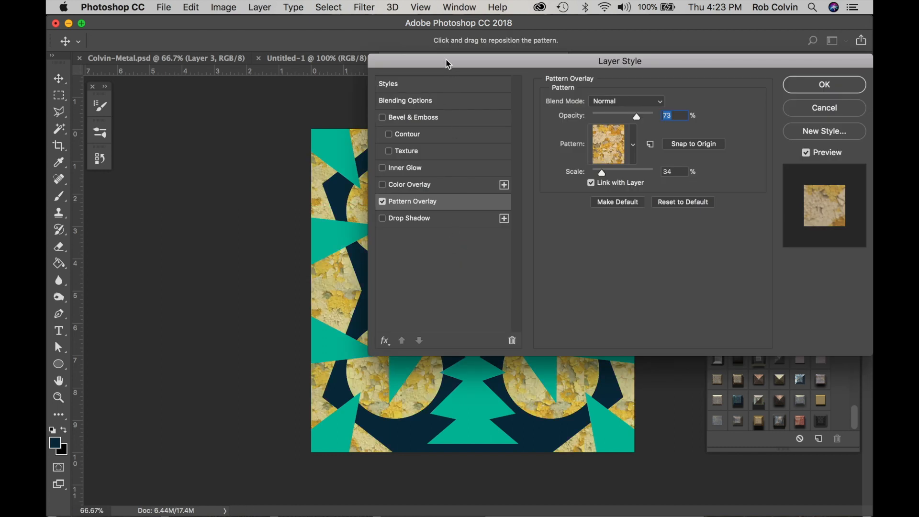
drag(447, 61, 593, 47)
click(762, 152)
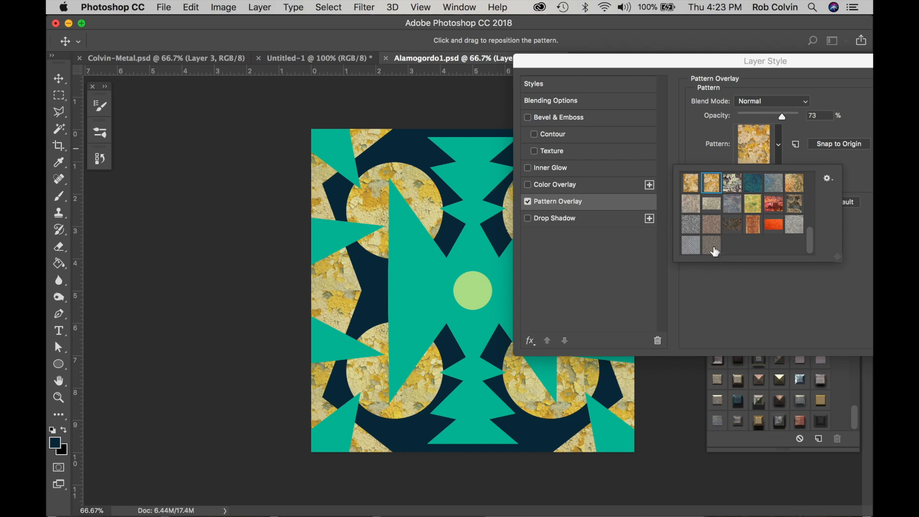
click(713, 248)
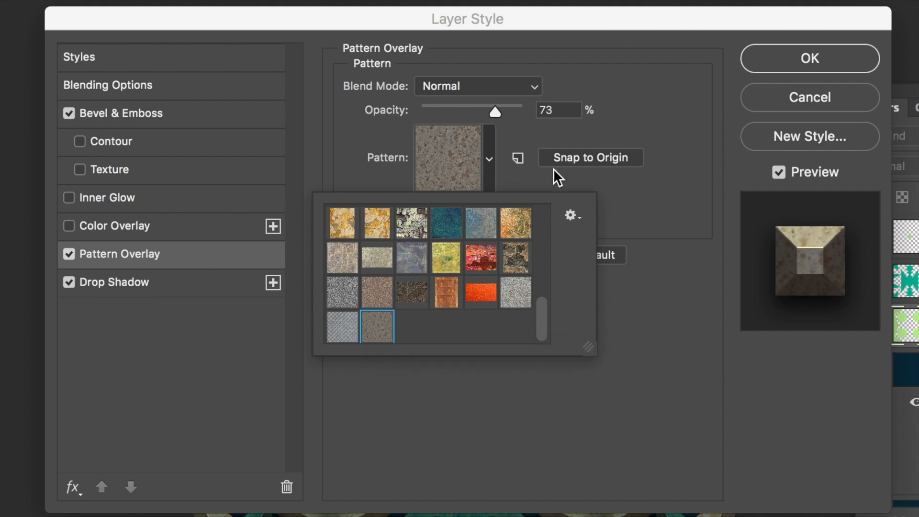
Set the pattern overlay's opacity to 100% and its scale to 91%
click(562, 189)
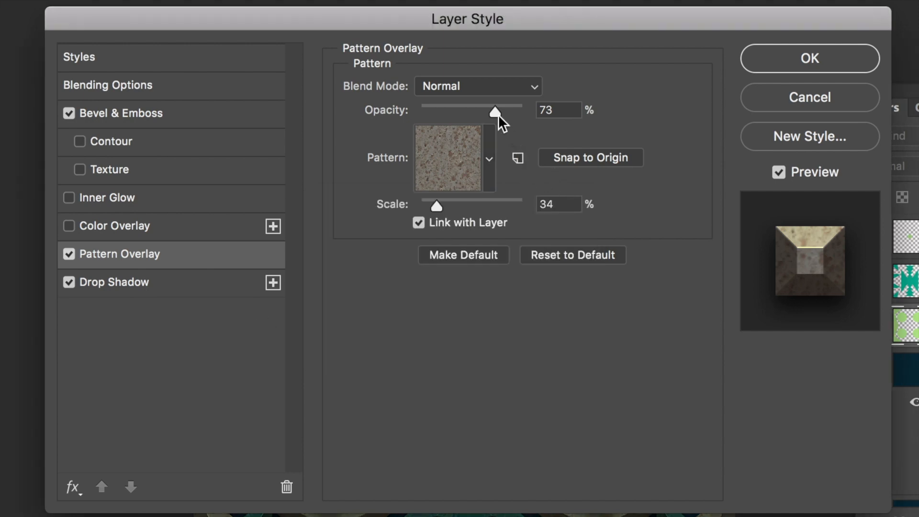
drag(496, 112, 536, 119)
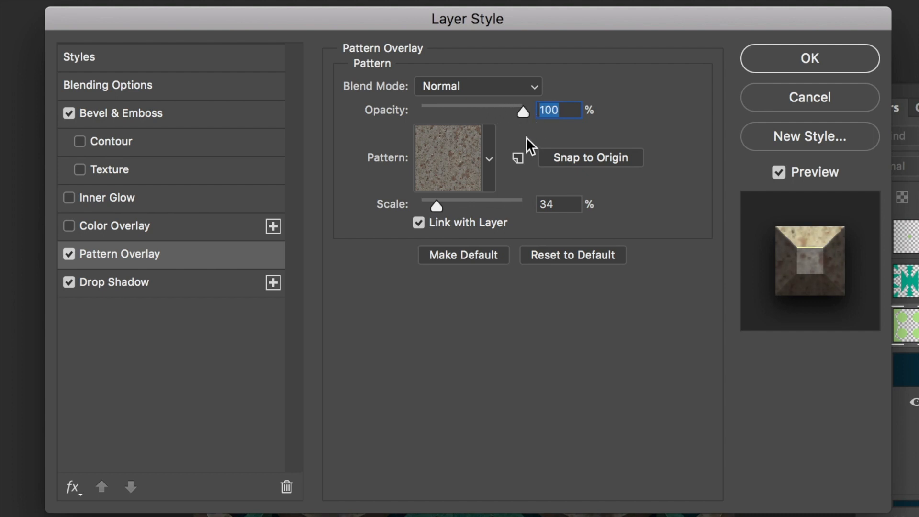
drag(436, 206, 468, 208)
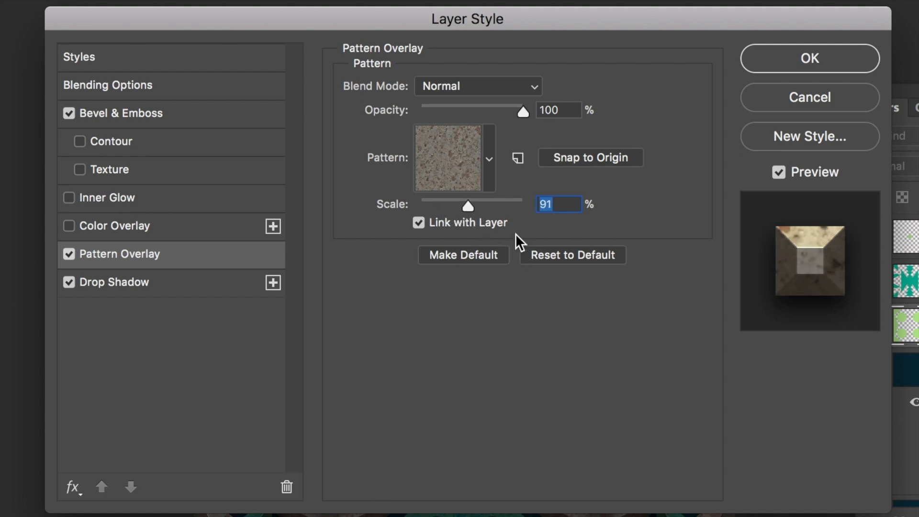
Try the Overlay blend mode on the pattern overlay
click(536, 88)
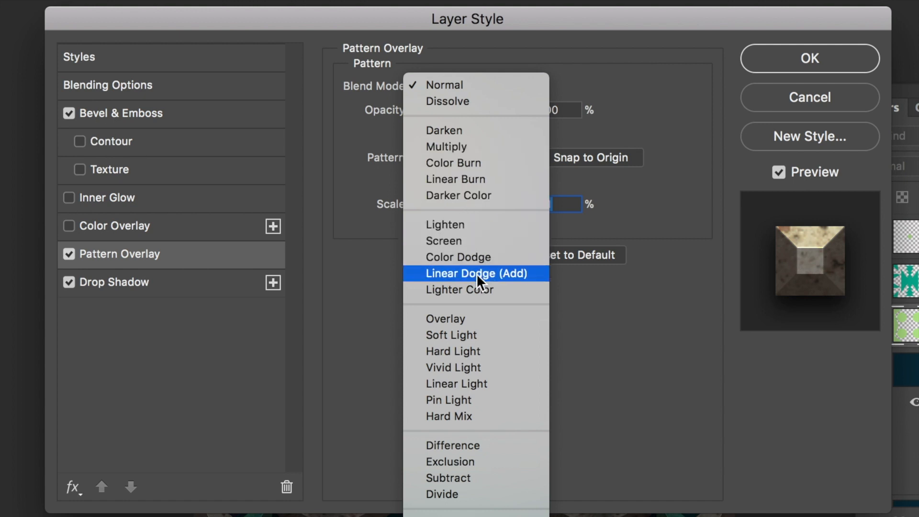
click(470, 318)
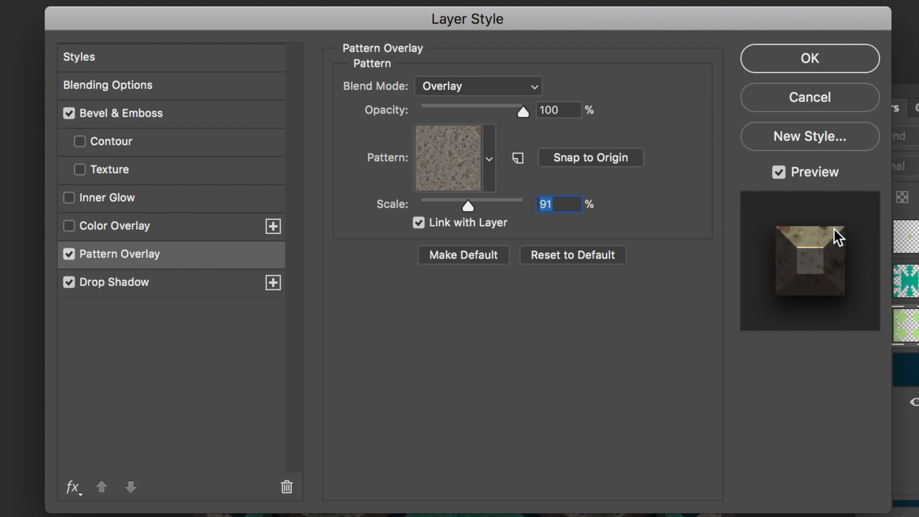
click(533, 86)
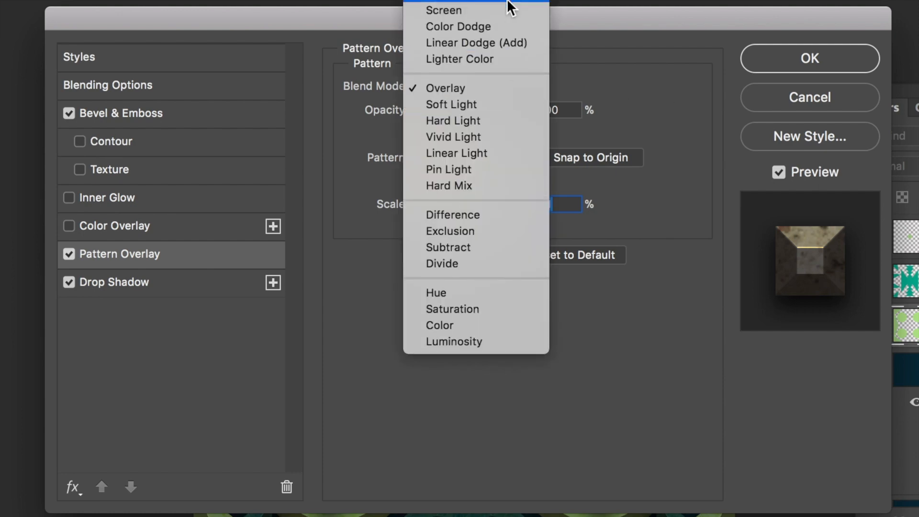
click(443, 8)
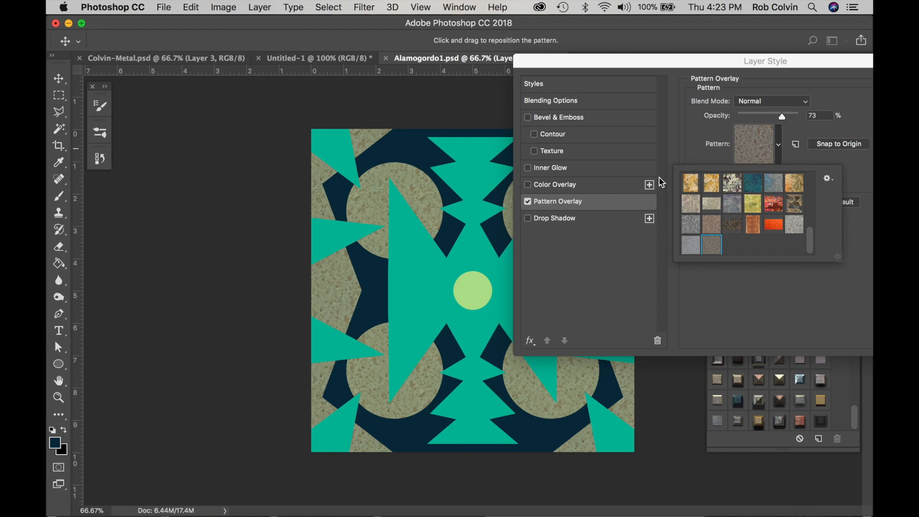
Enable Bevel & Emboss on Layer 2 and set the bevel size to 40 px
click(529, 118)
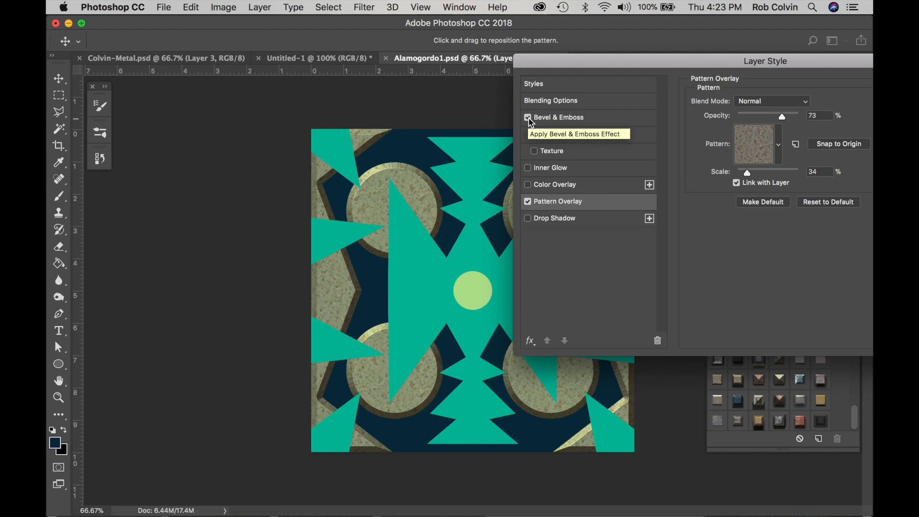
click(570, 119)
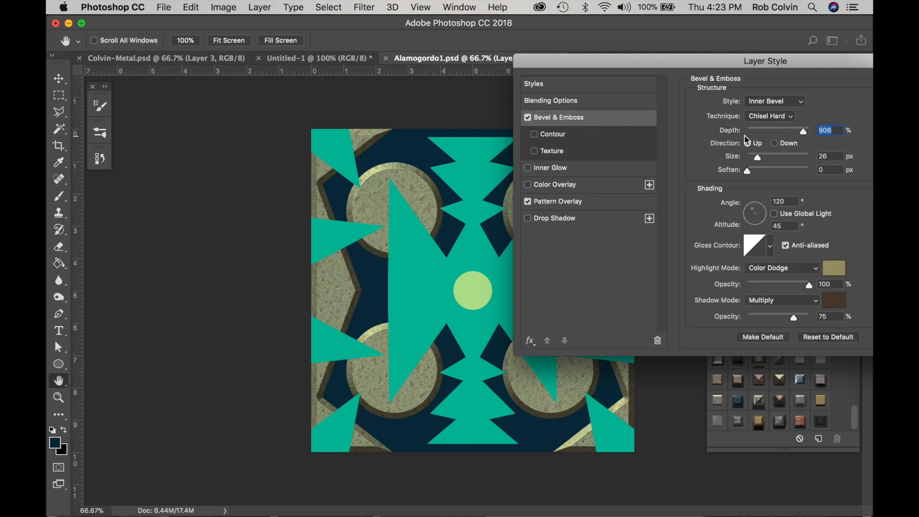
drag(757, 157, 761, 157)
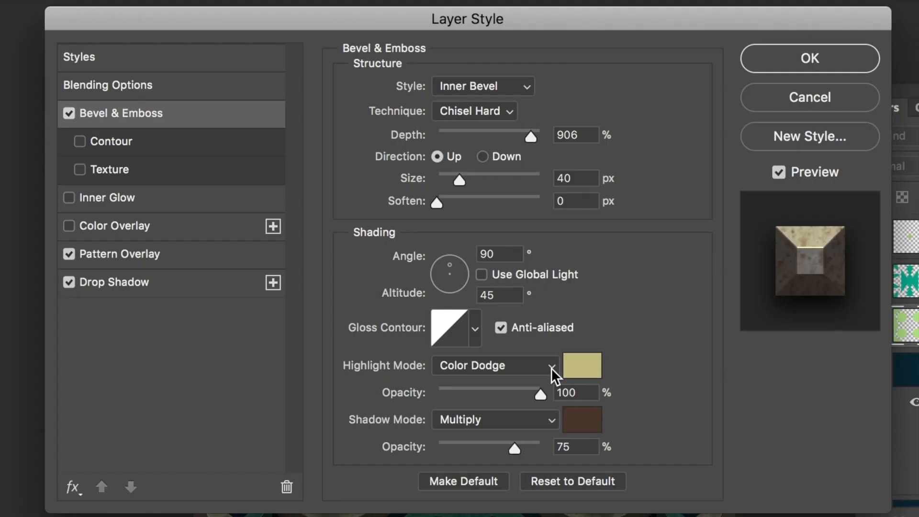
click(817, 270)
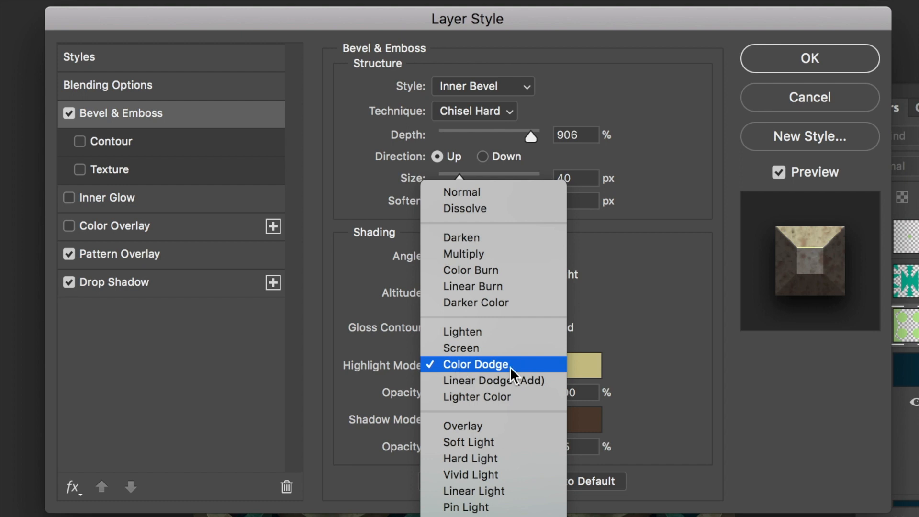
click(533, 367)
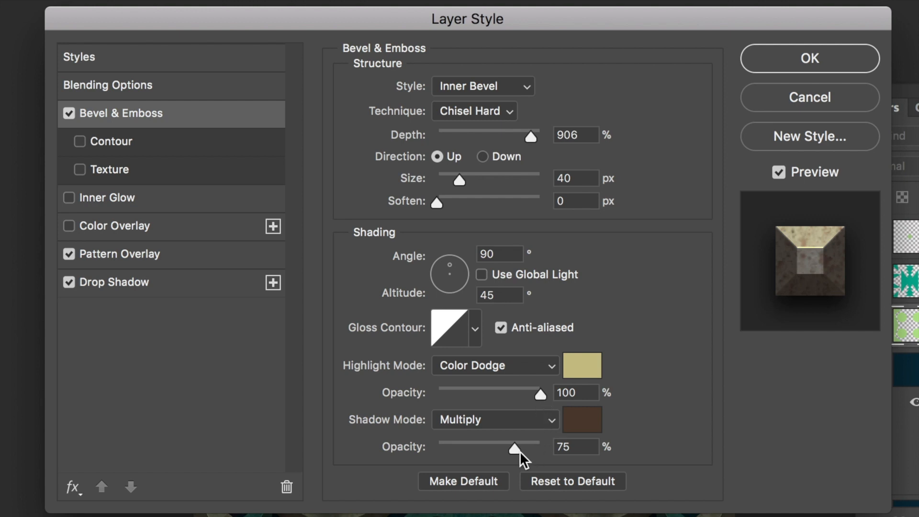
click(551, 421)
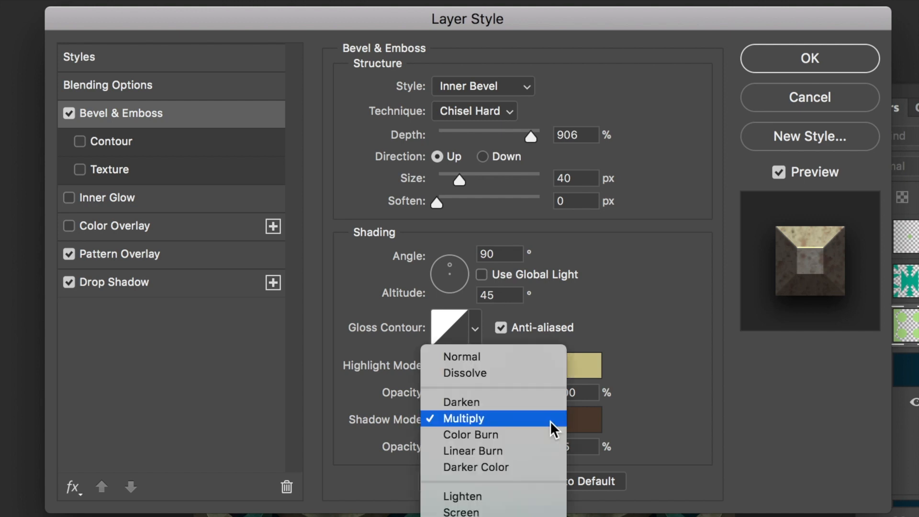
click(613, 428)
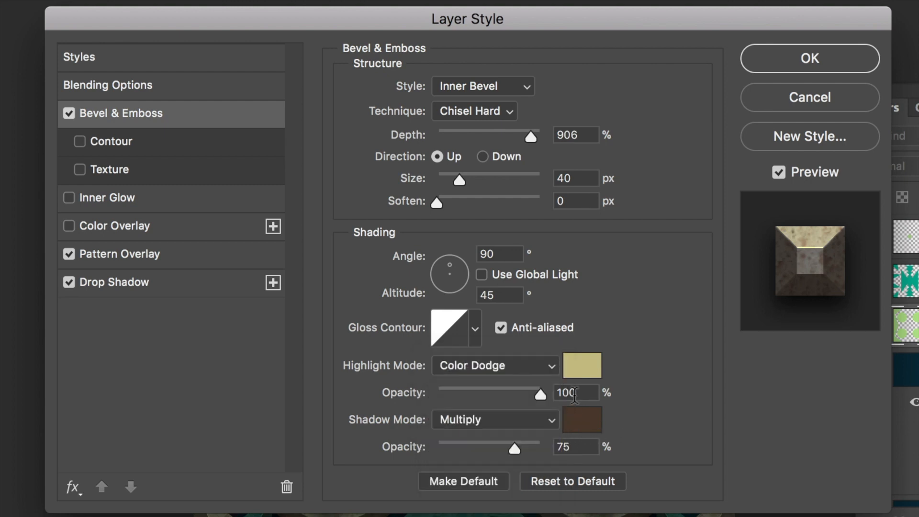
Review the gloss contour presets and set the bevel's shading angle to 90°
click(476, 330)
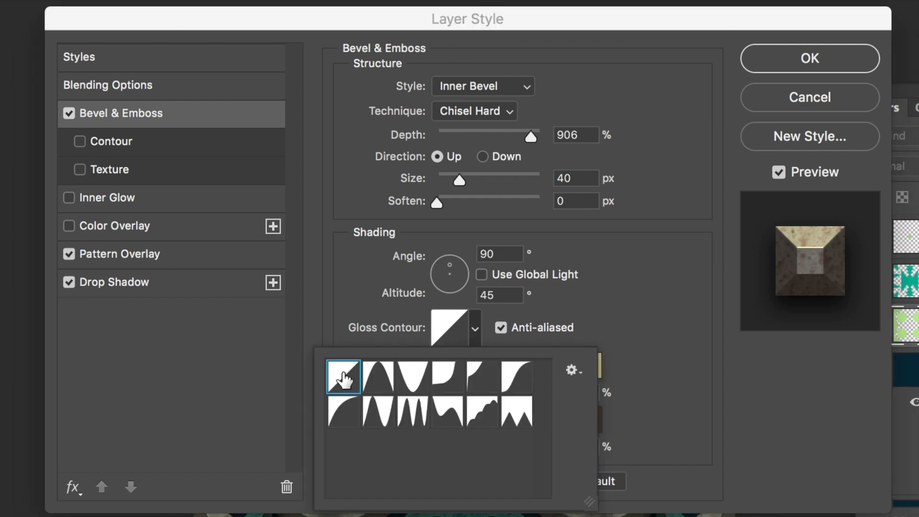
click(570, 299)
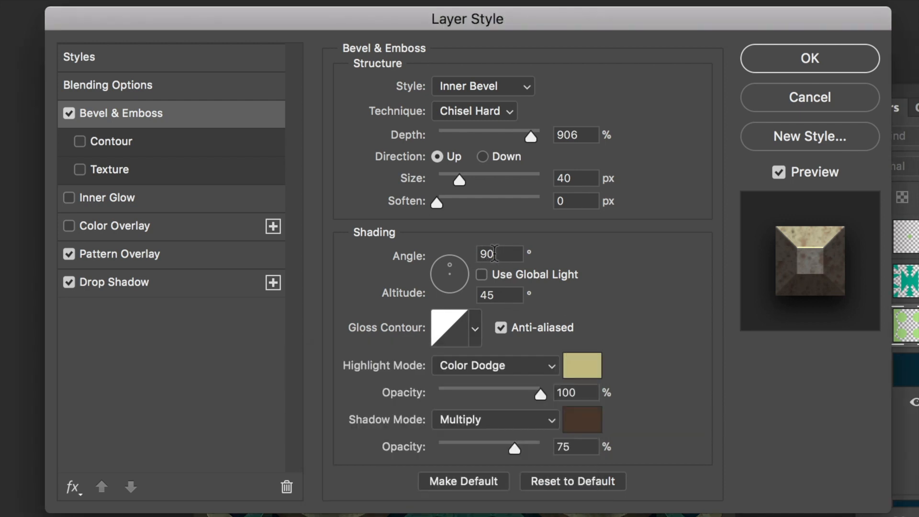
double_click(475, 254)
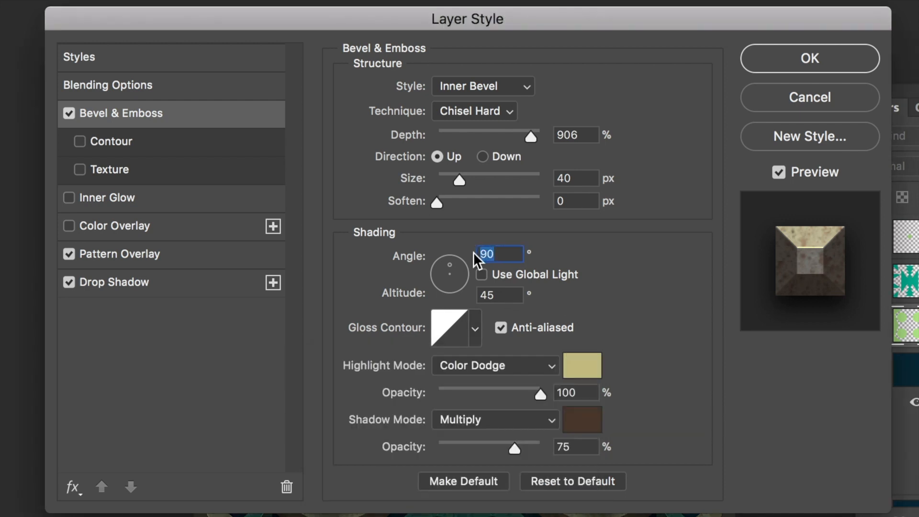
text(90)
Review the bevel technique and style options, keeping Chisel Hard and Inner Bevel
click(508, 112)
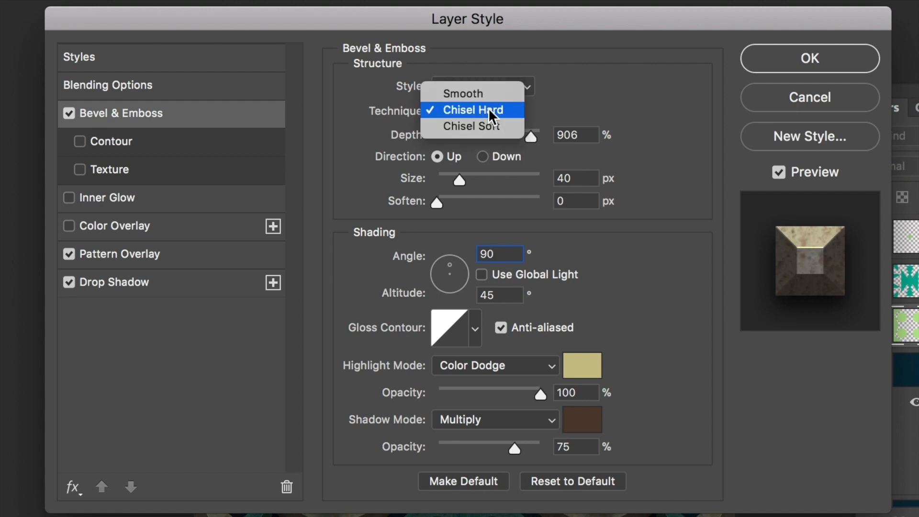
click(492, 109)
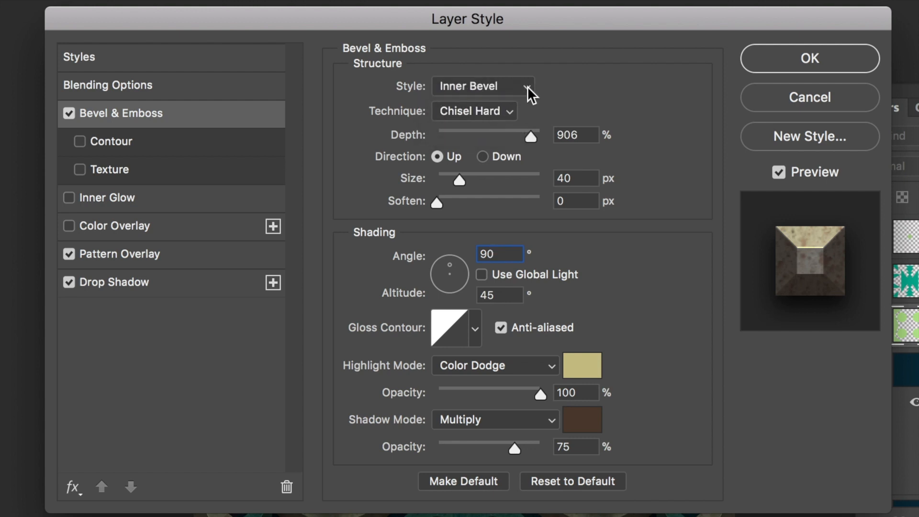
click(528, 86)
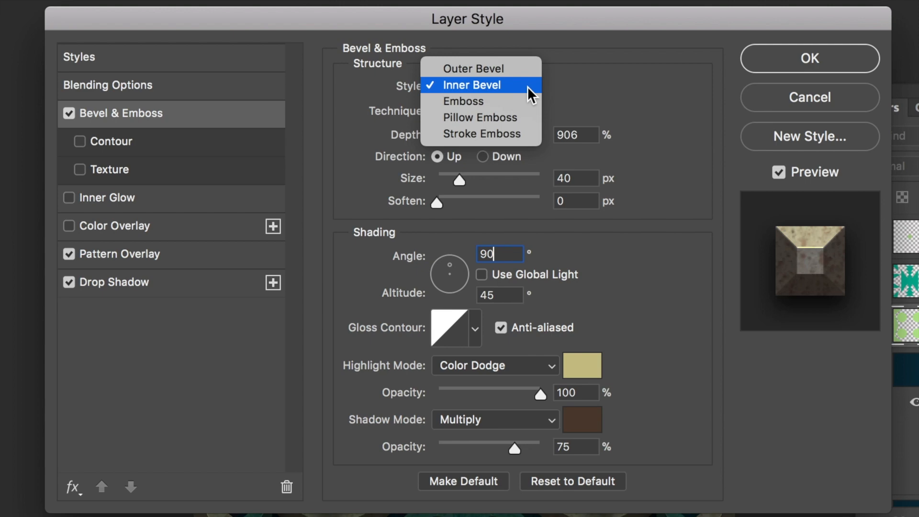
click(559, 84)
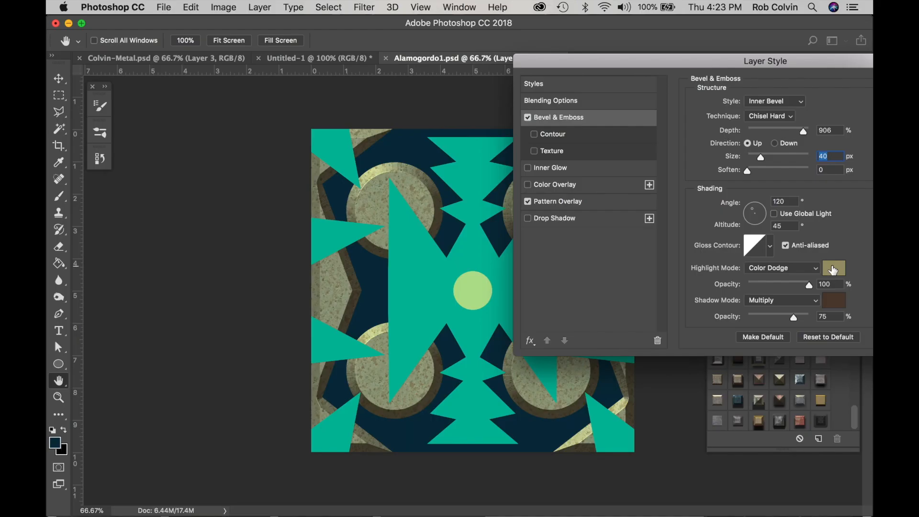
Set the bevel's highlight color to a light khaki with RGB values 201, 195, 144
click(582, 365)
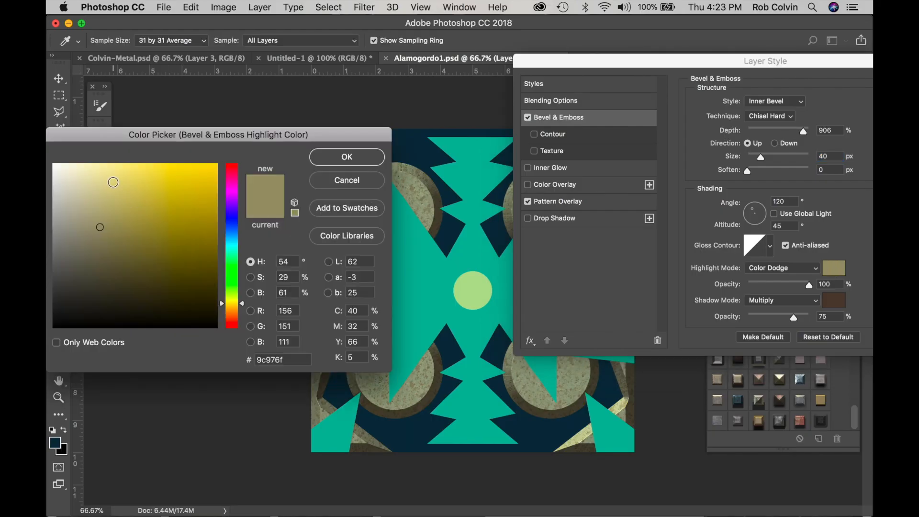
drag(156, 138, 412, 308)
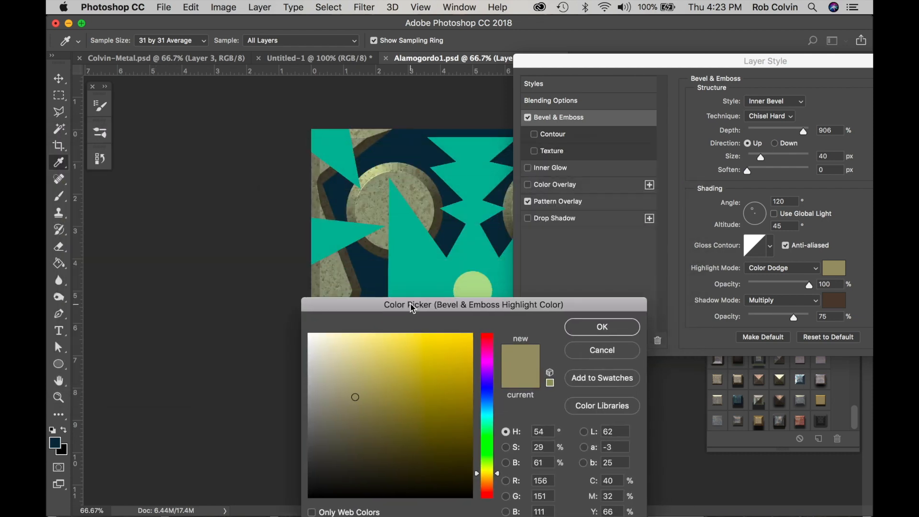
click(355, 357)
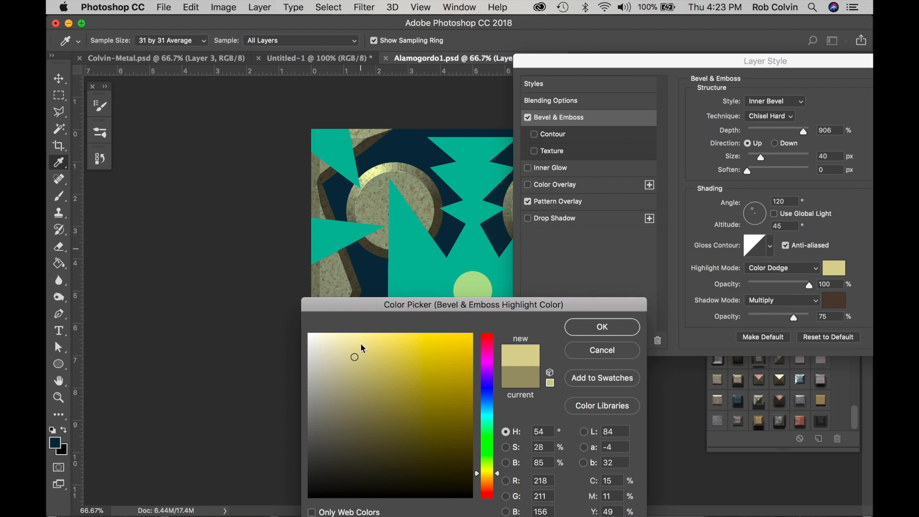
click(354, 367)
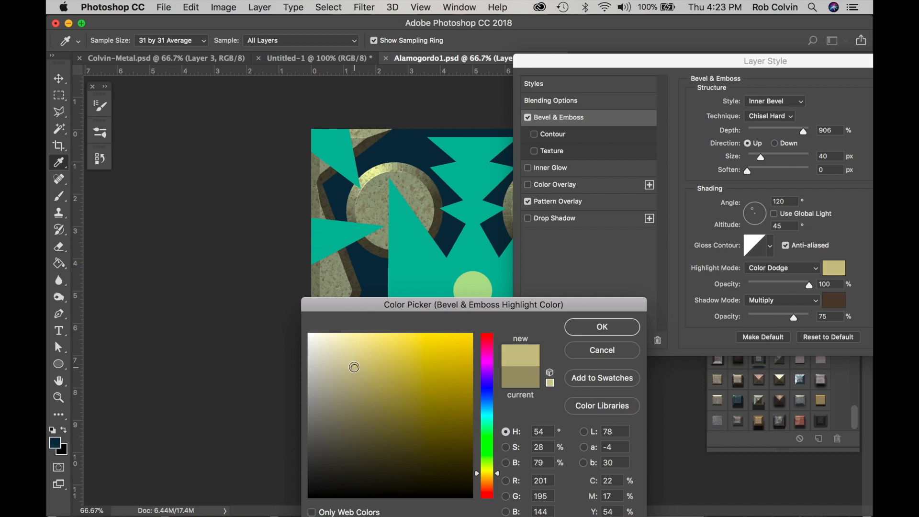
click(598, 328)
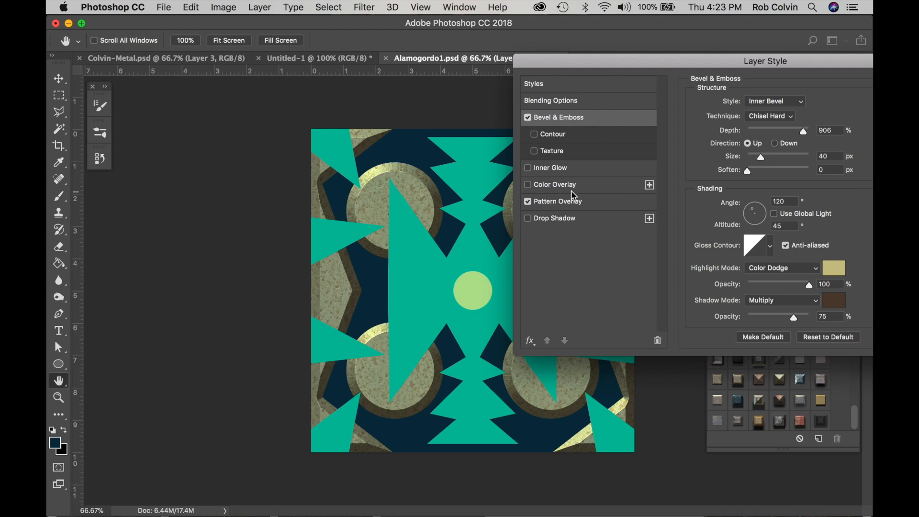
Add a drop shadow to Layer 2 with 8% spread, 84 px size and a distance below 40 px, and apply the layer style
click(528, 219)
click(555, 219)
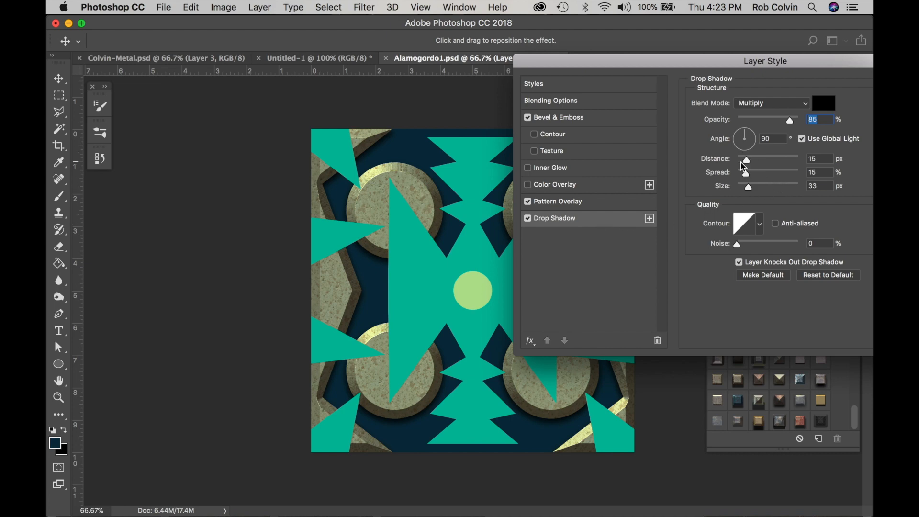
drag(746, 173, 763, 161)
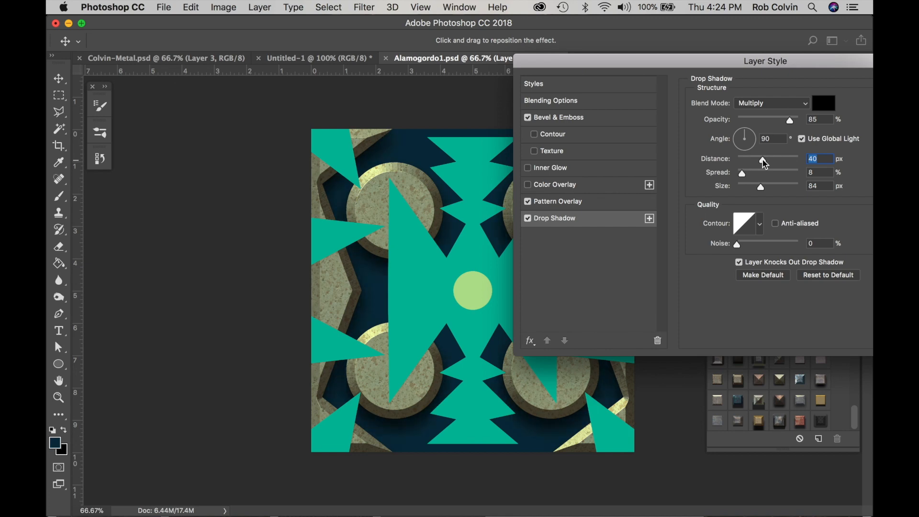
drag(763, 159, 752, 162)
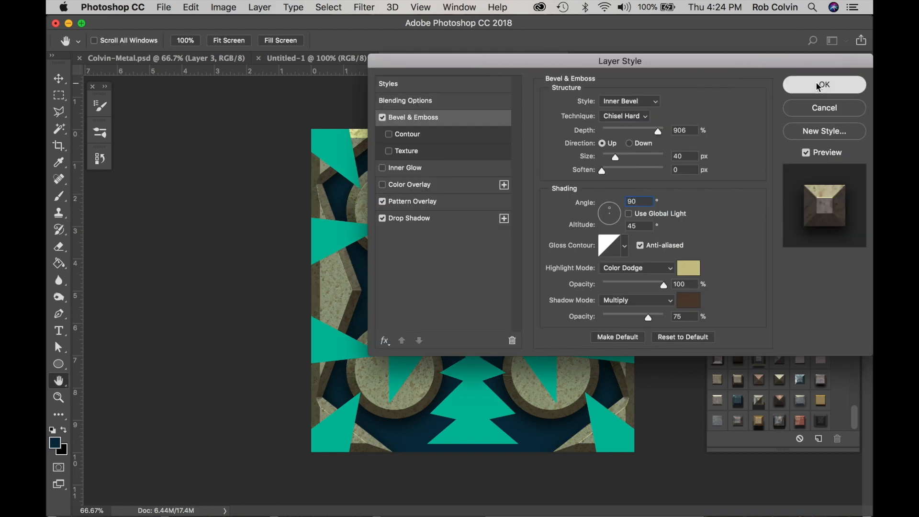
click(817, 84)
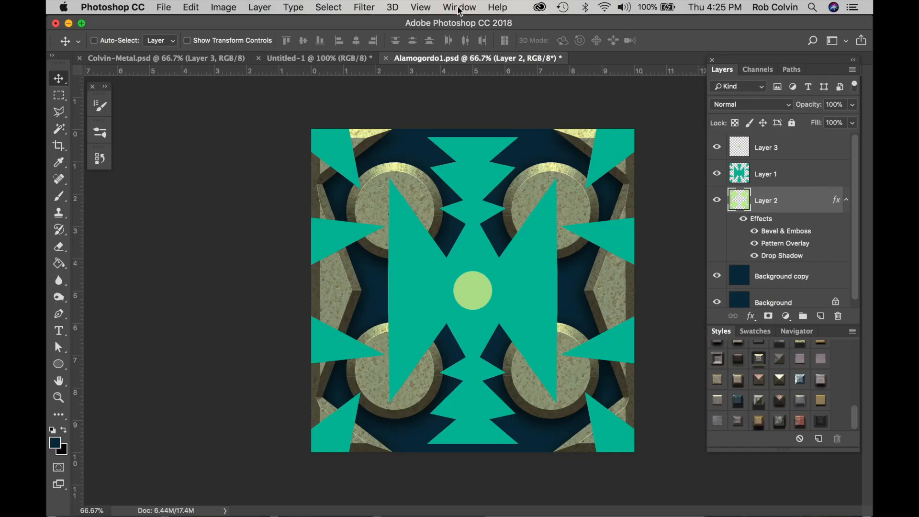
Save Layer 2's layer effects as a new style preset, also adding it to the current library
click(459, 7)
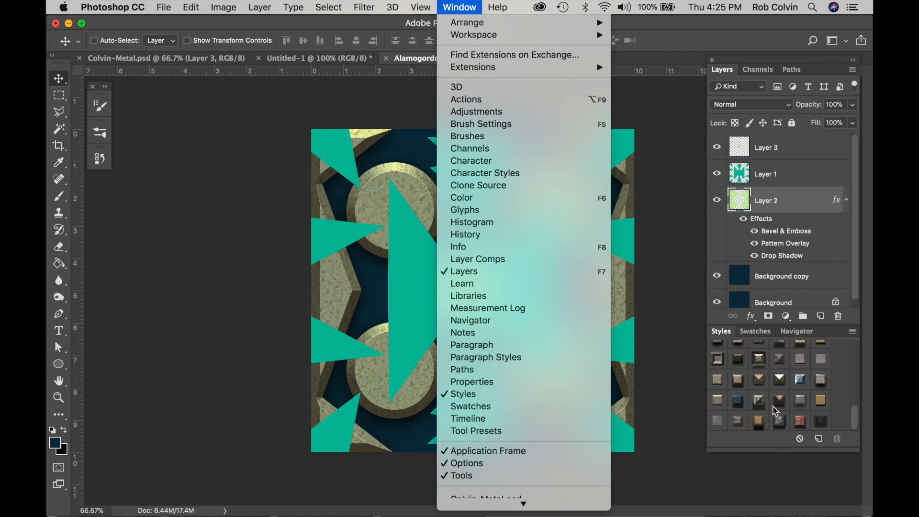
click(771, 479)
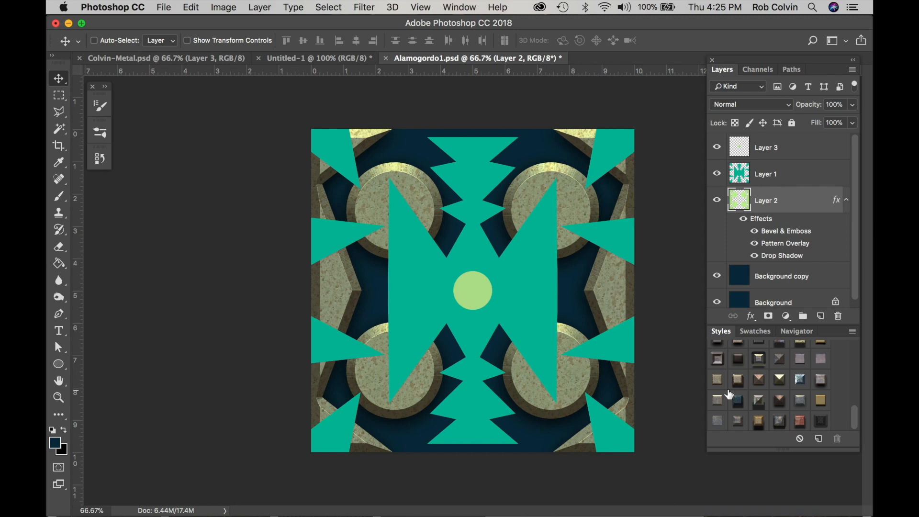
click(819, 440)
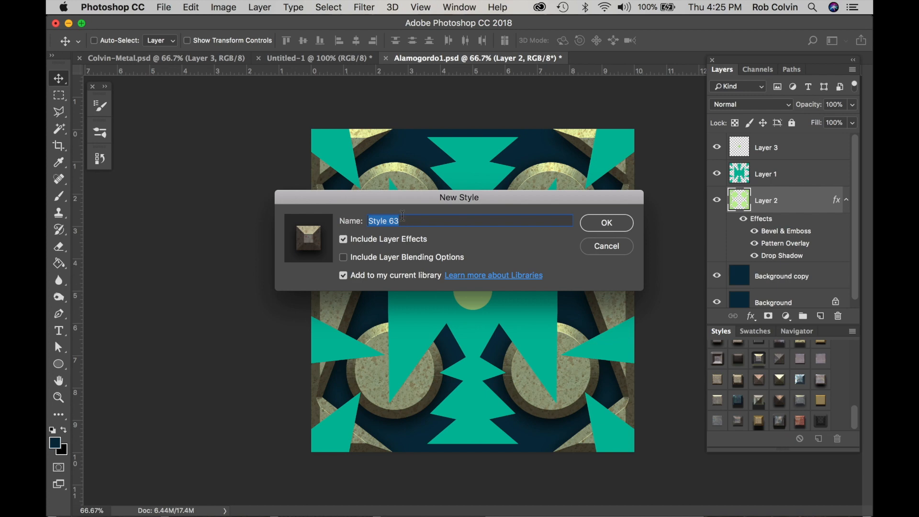
click(606, 224)
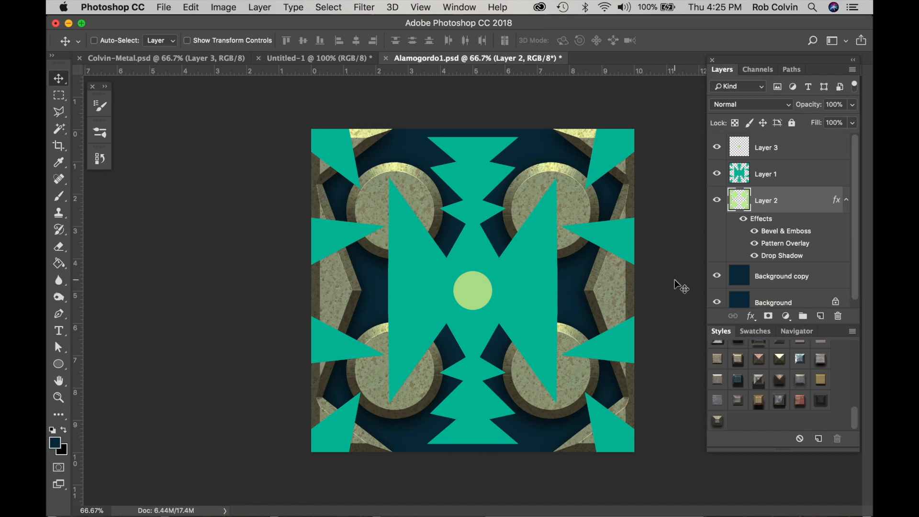
Apply the newly saved style to Layer 3 and the preset style with bevel, gradient overlay and pattern overlay to Layer 1
click(768, 150)
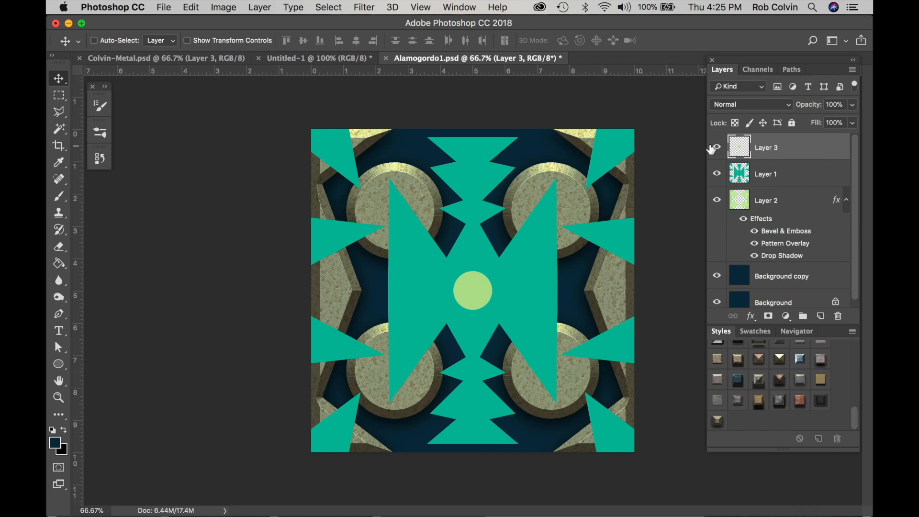
click(718, 420)
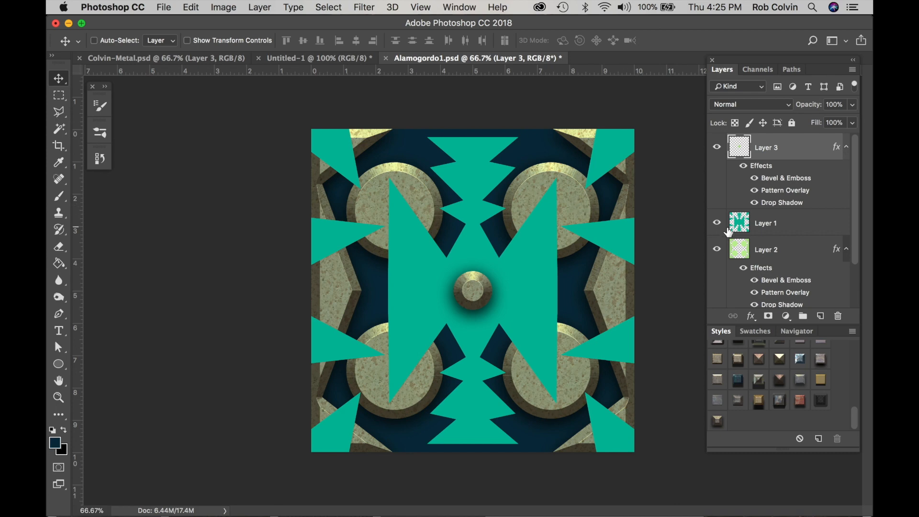
click(767, 224)
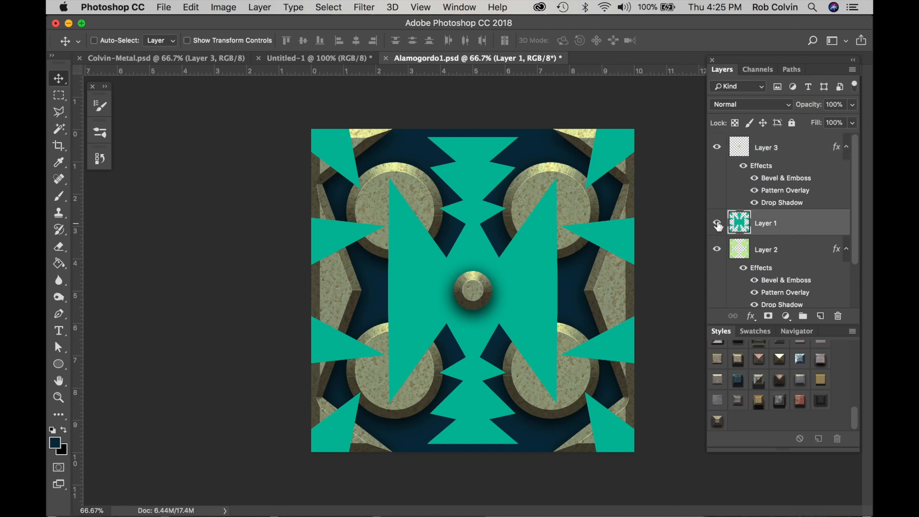
drag(786, 223, 796, 359)
click(779, 379)
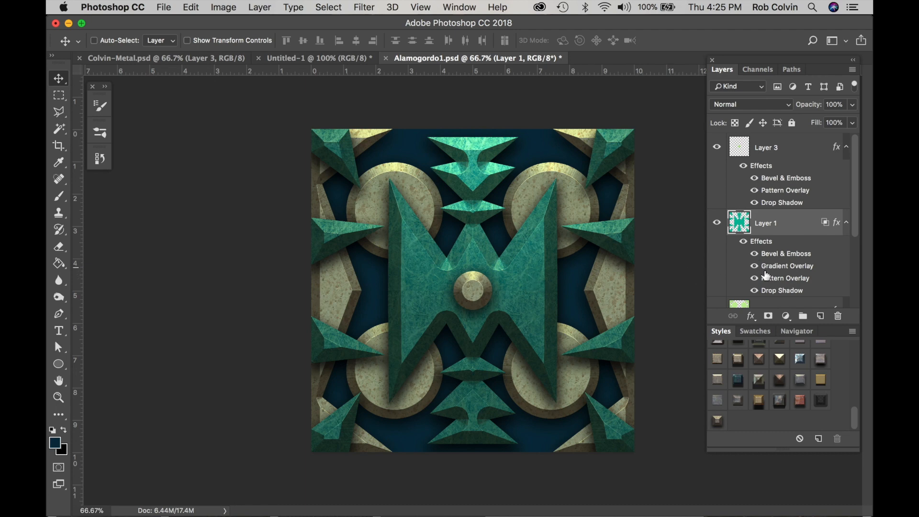
Collapse the effects lists of Layers 1, 2 and 3 and apply the dark blue preset style to the Background copy layer
click(847, 223)
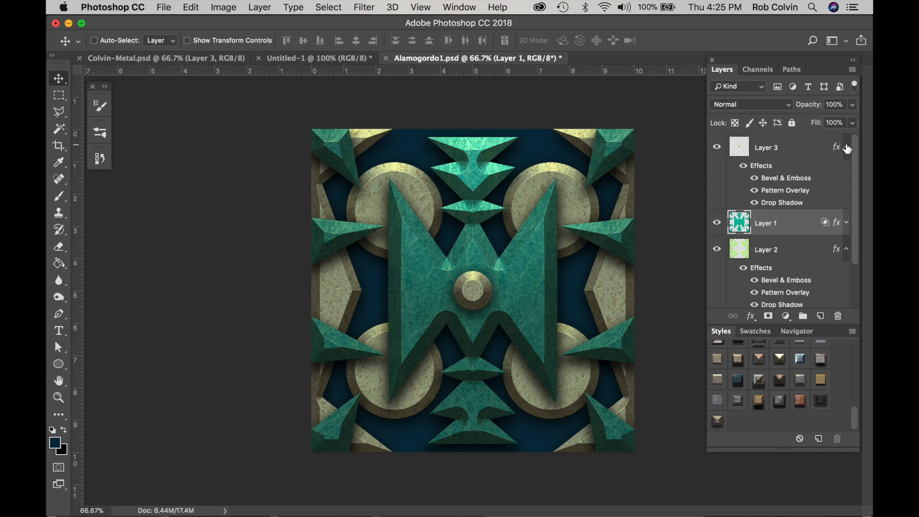
click(848, 148)
click(847, 201)
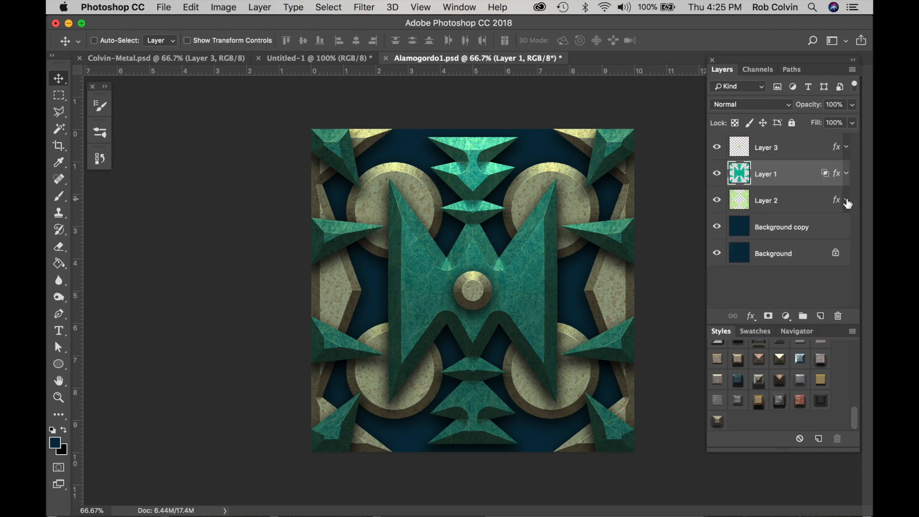
click(768, 229)
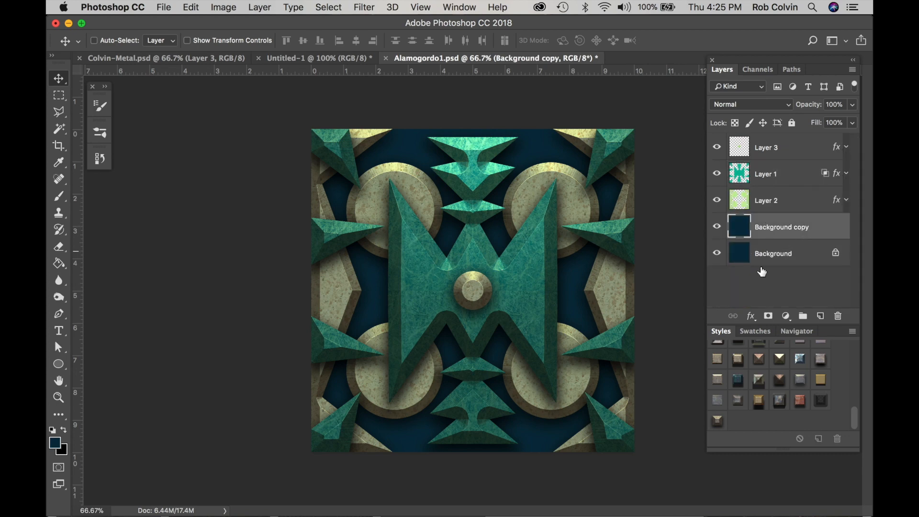
click(738, 380)
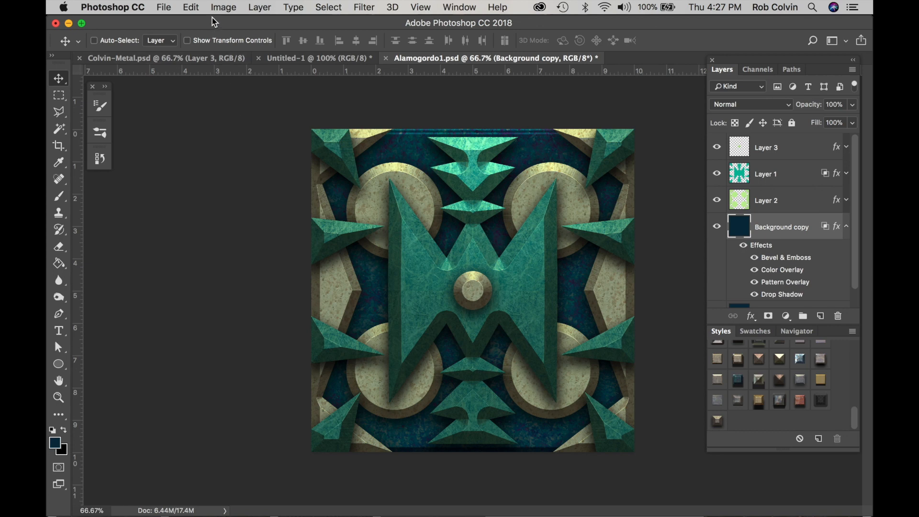
Save a layered Photoshop copy in the Digital Pattern folder, named with the artist's surname followed by "-Metal-Analogous", with Maximize Compatibility on
click(165, 10)
click(197, 144)
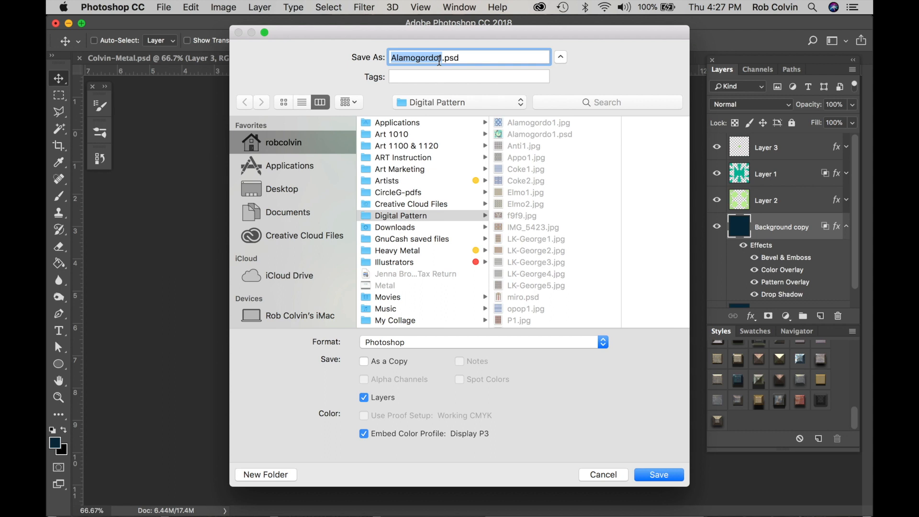
text(C)
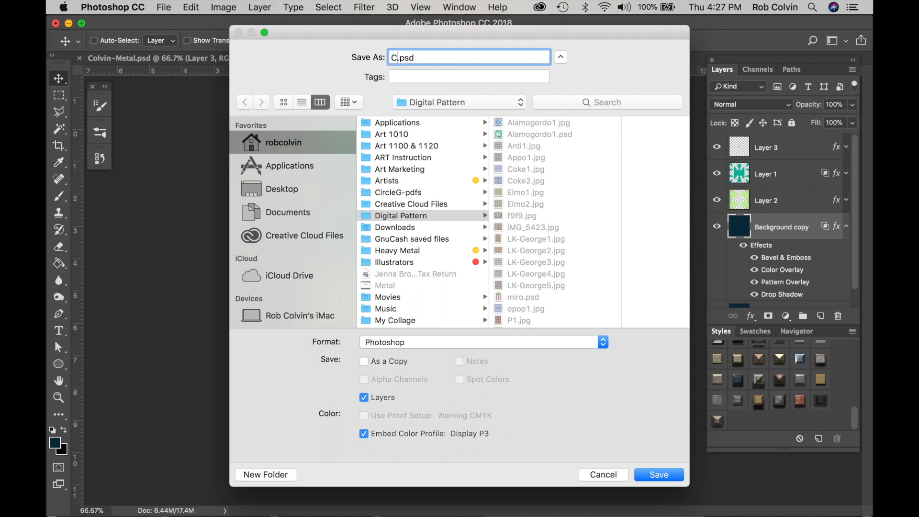
text(olvin-Metal-Analog)
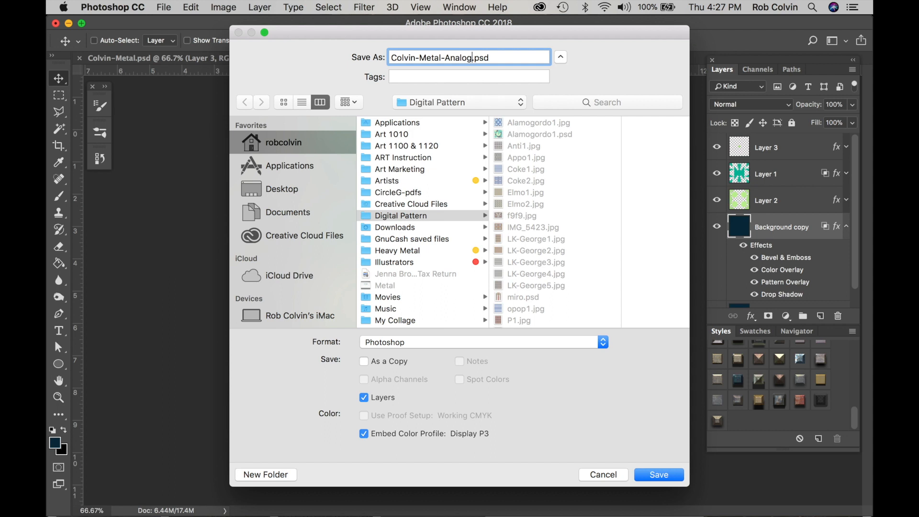
text(ous)
click(654, 474)
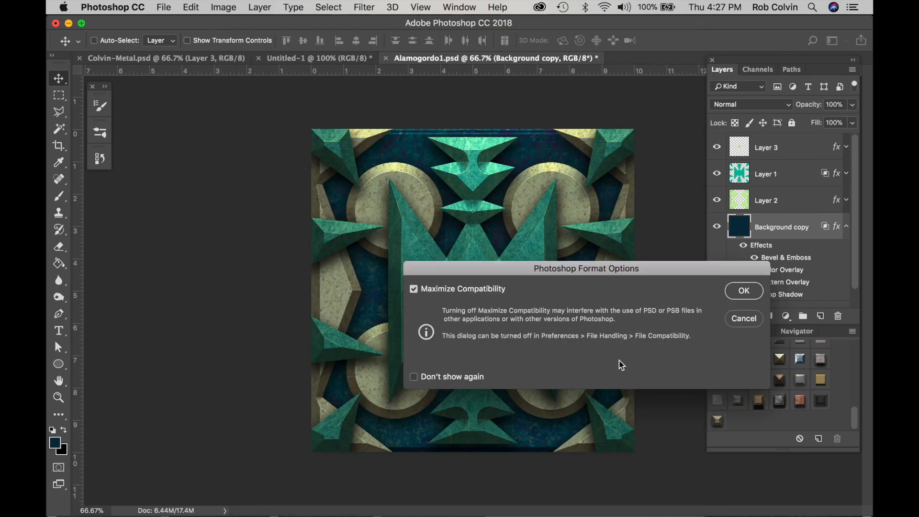
click(741, 290)
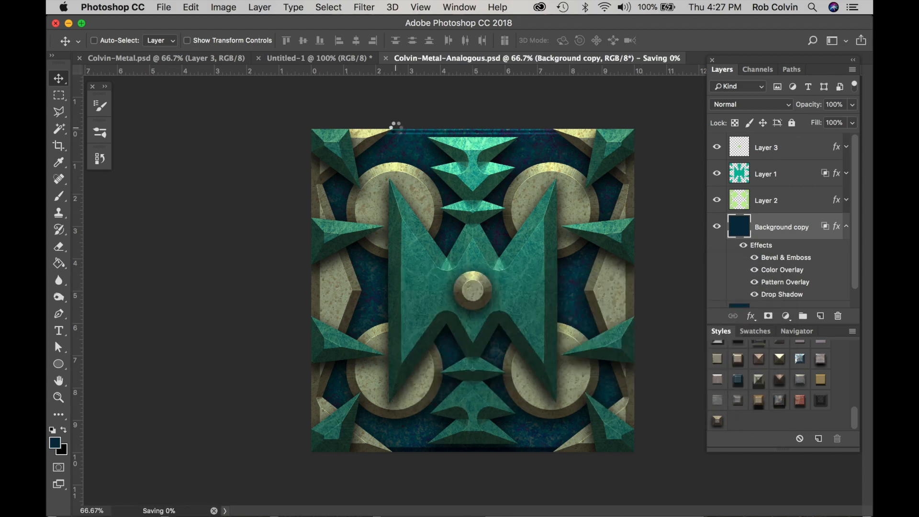
Flatten all layers of the saved artwork into a single background layer
click(253, 5)
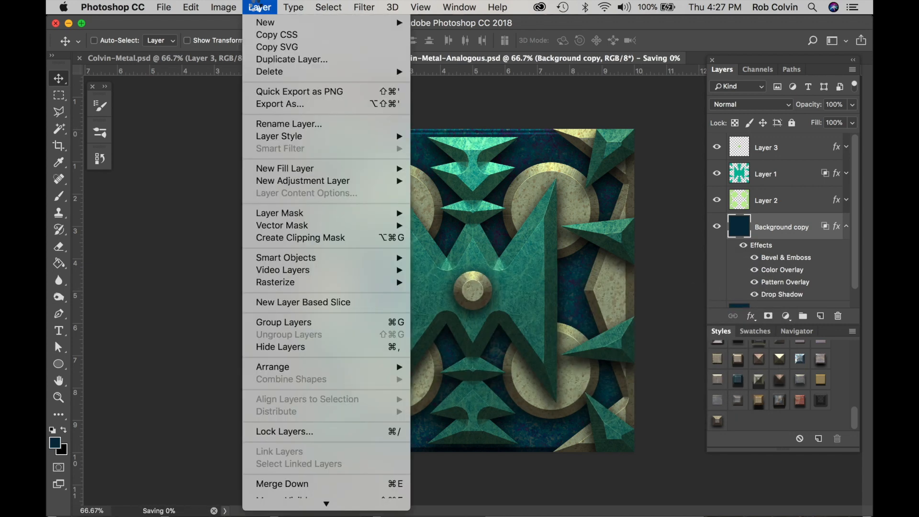
scroll(283, 483, down, 1)
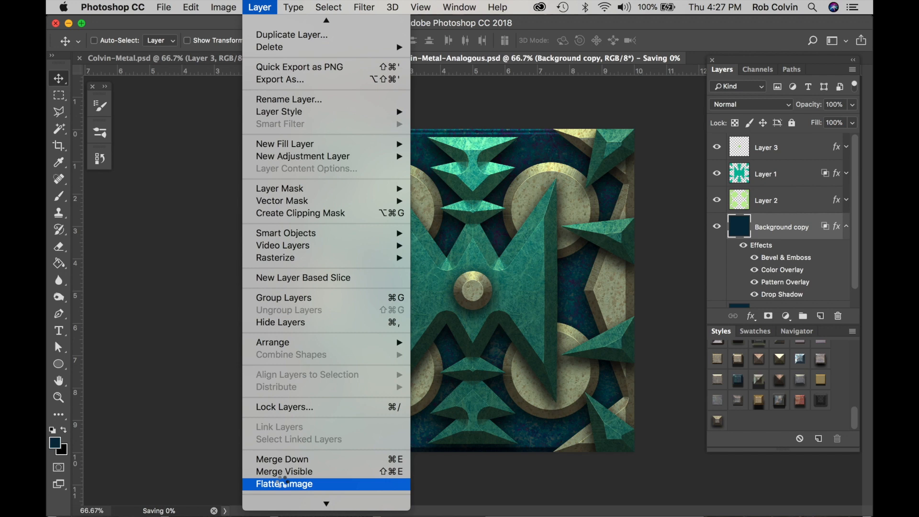
scroll(282, 481, down, 1)
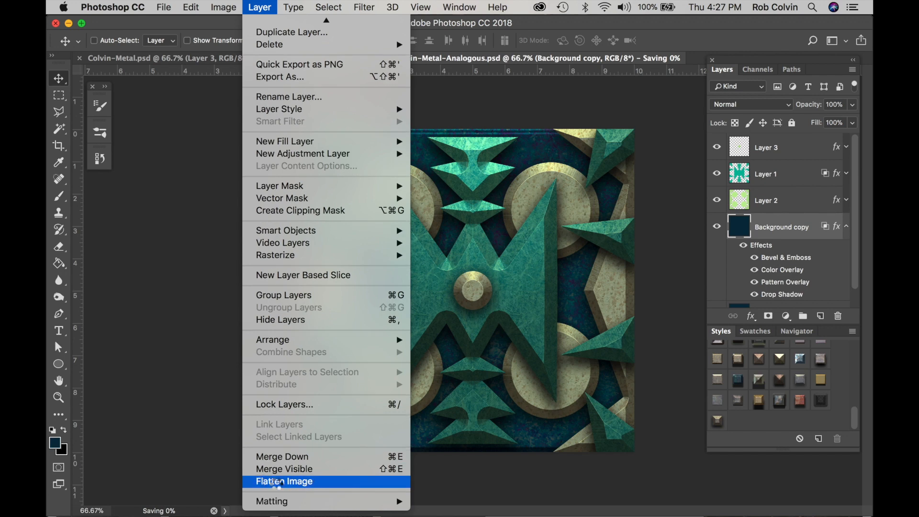
click(277, 481)
Save the flattened artwork as a JPEG in the Digital Pattern folder, keeping its file name
click(164, 7)
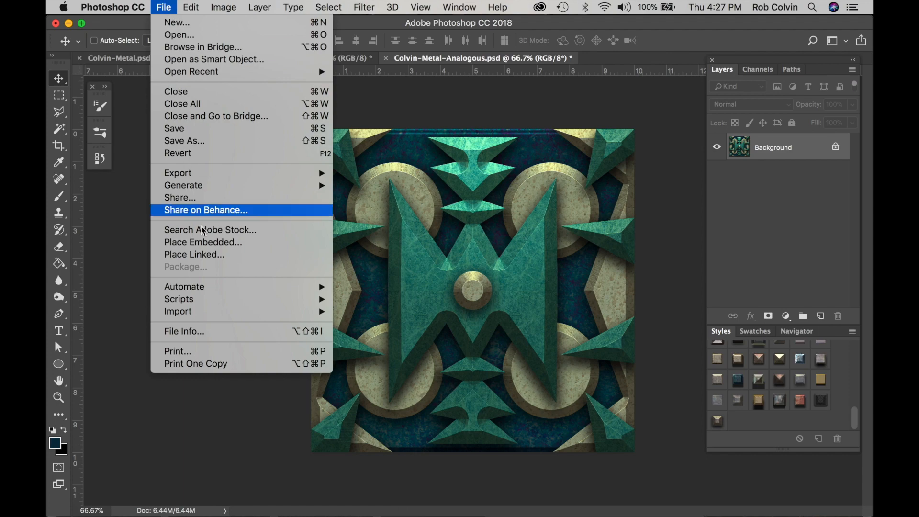
click(223, 142)
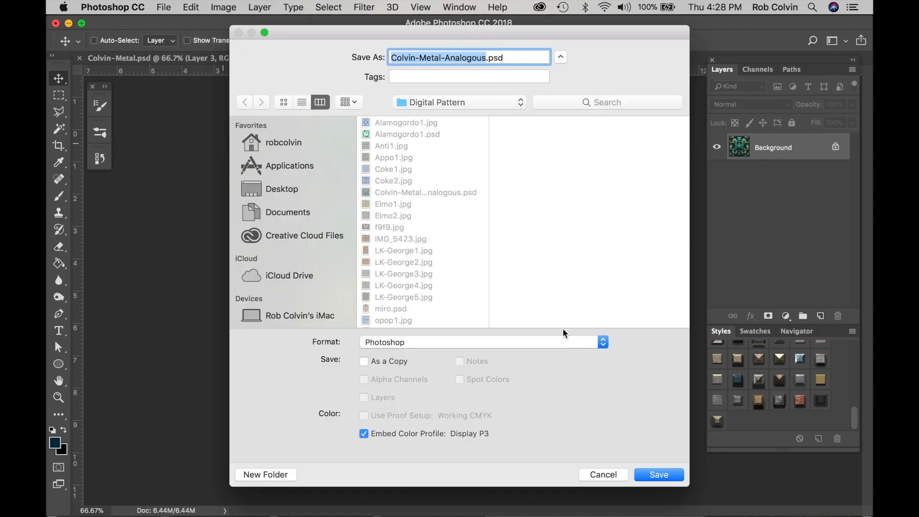
click(604, 343)
click(550, 418)
click(657, 473)
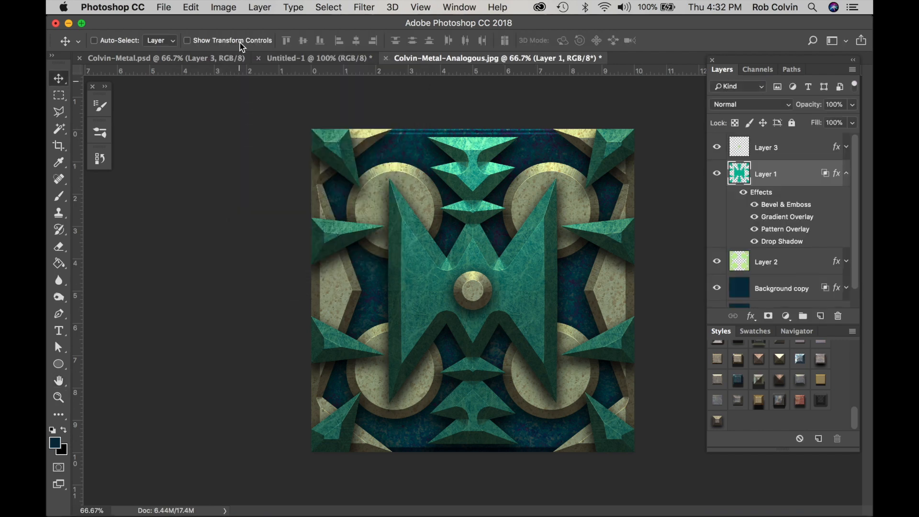
Try Hue/Saturation hue shifts of +27 and +94 on Layer 1, ending with Hue at -82
click(224, 8)
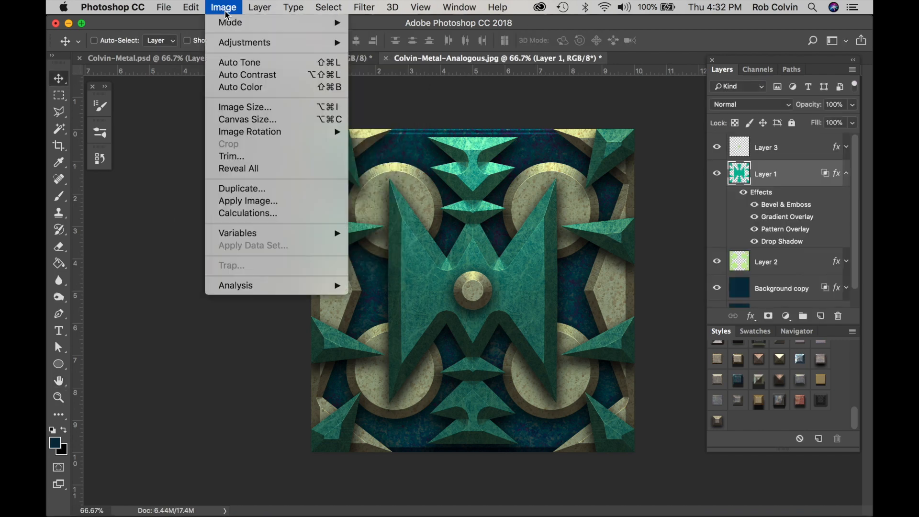
mouse_move(241, 43)
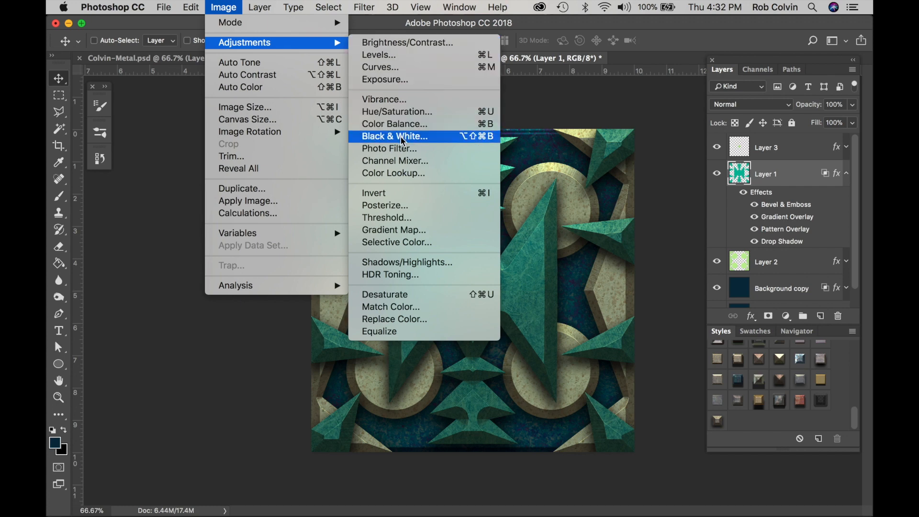
click(400, 110)
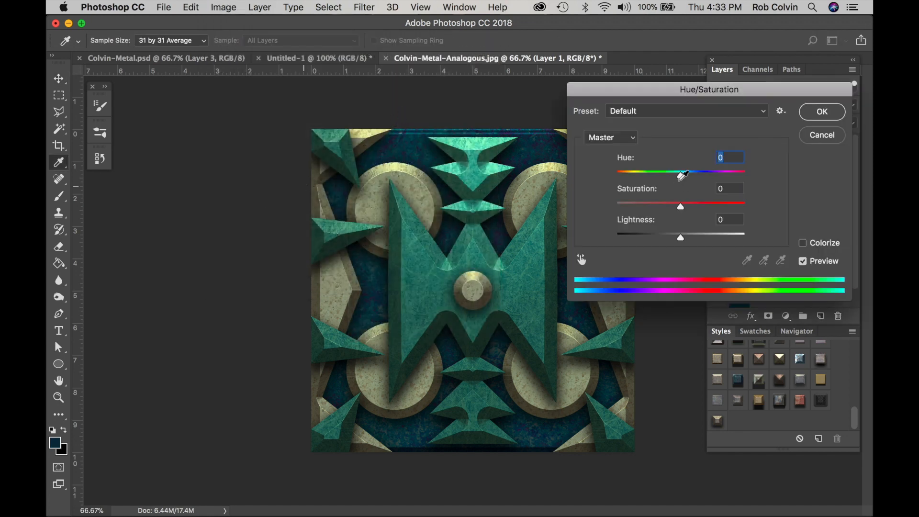
drag(682, 176, 704, 178)
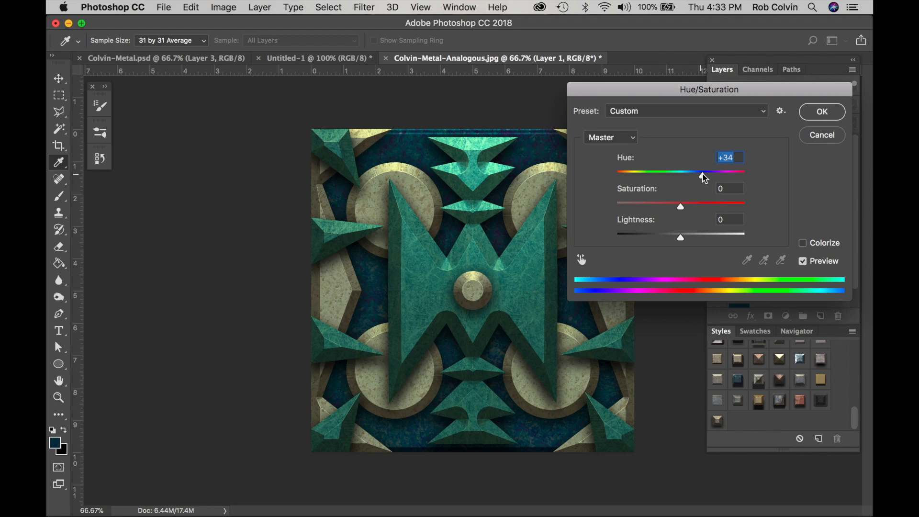
drag(704, 178, 699, 178)
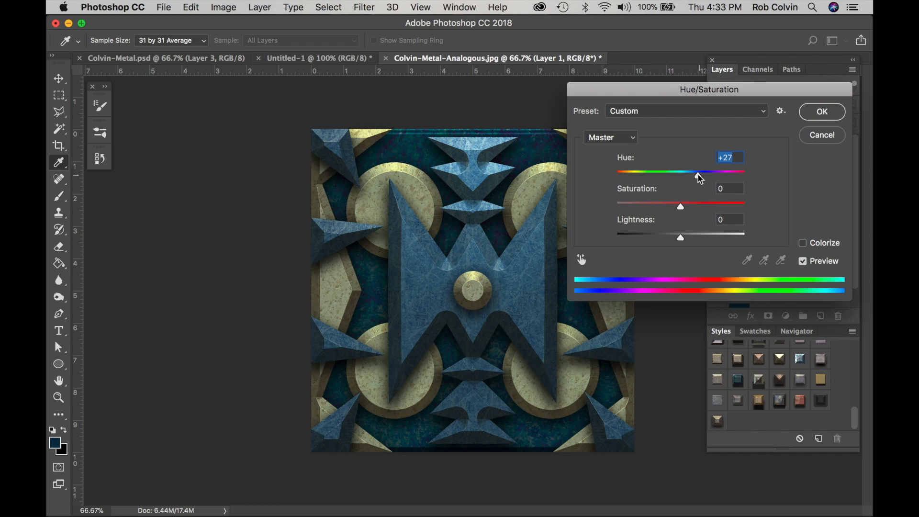
drag(700, 177, 724, 176)
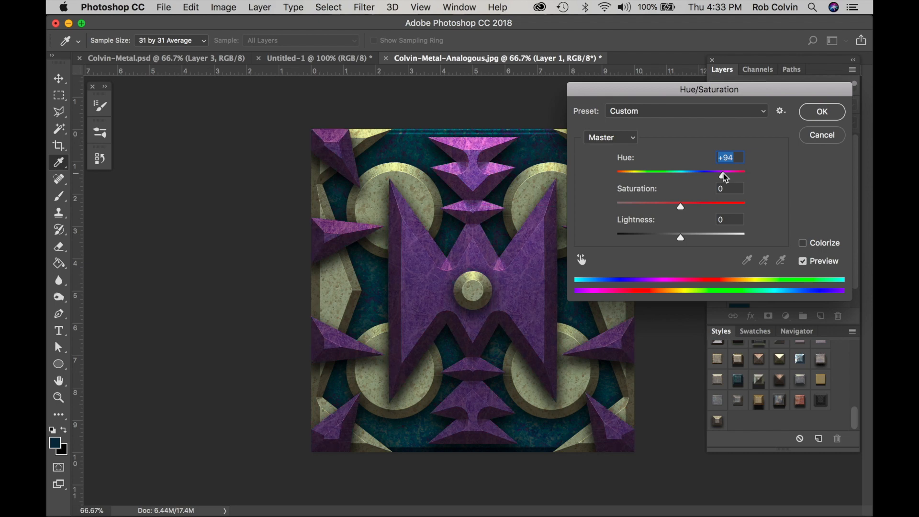
drag(725, 178, 643, 178)
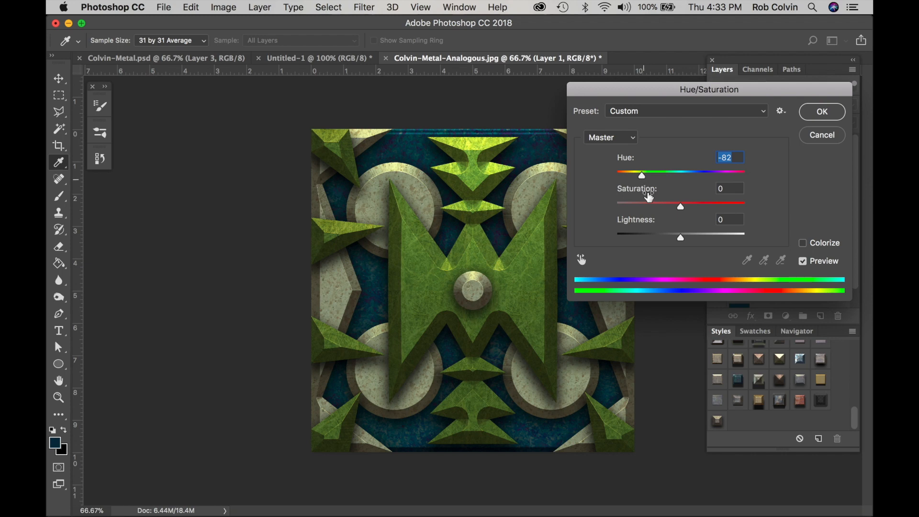
Set Layer 1's Saturation to -48 and Lightness to -12 and apply the Hue/Saturation adjustment
drag(681, 206, 653, 205)
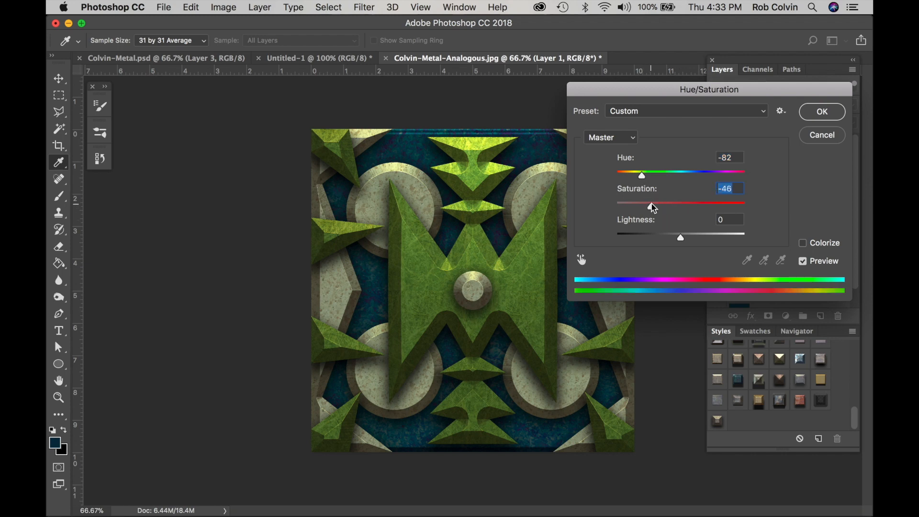
drag(651, 204, 650, 205)
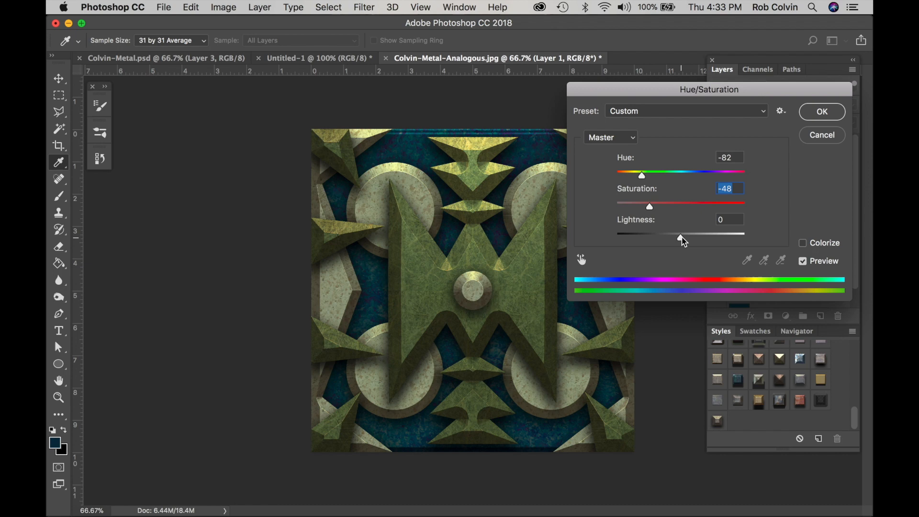
drag(682, 237, 672, 237)
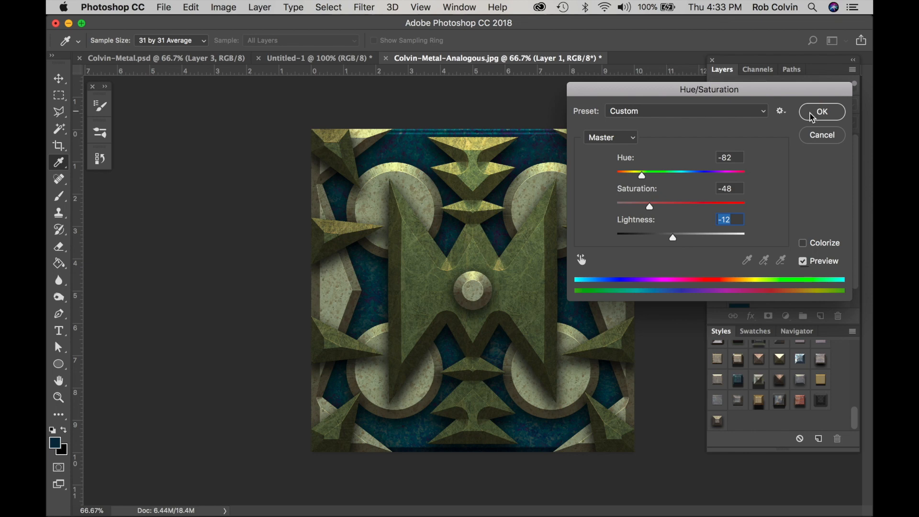
key(Return)
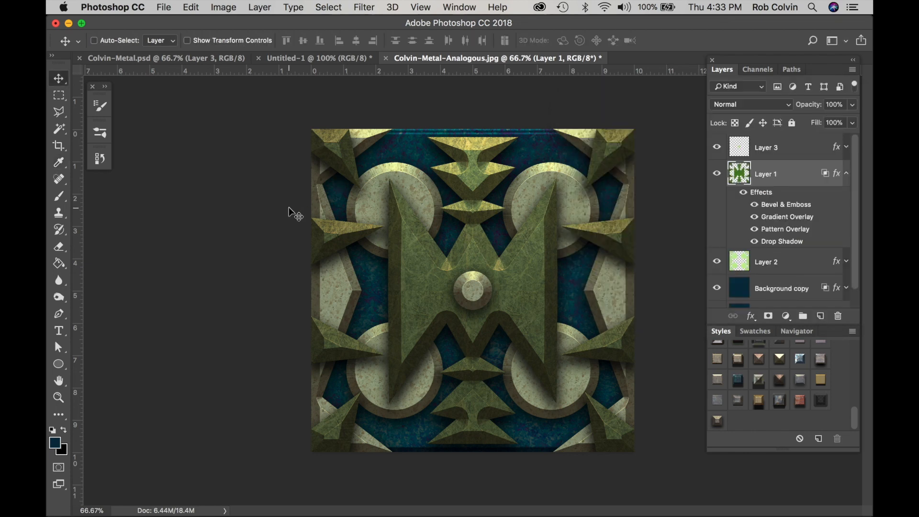
Compare Layer 1 before and after the recolouring by undoing and redoing it, finishing with the Hue/Saturation adjustment undone
key(super+z)
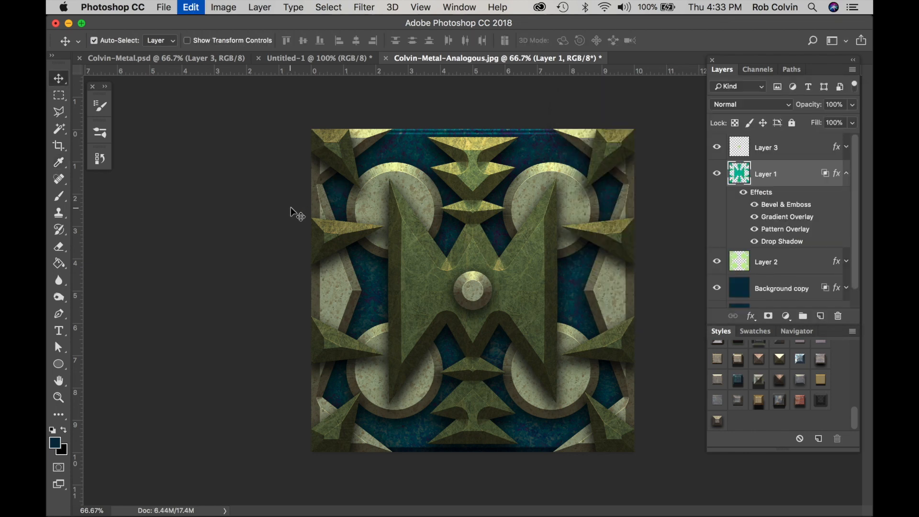
key(super+z)
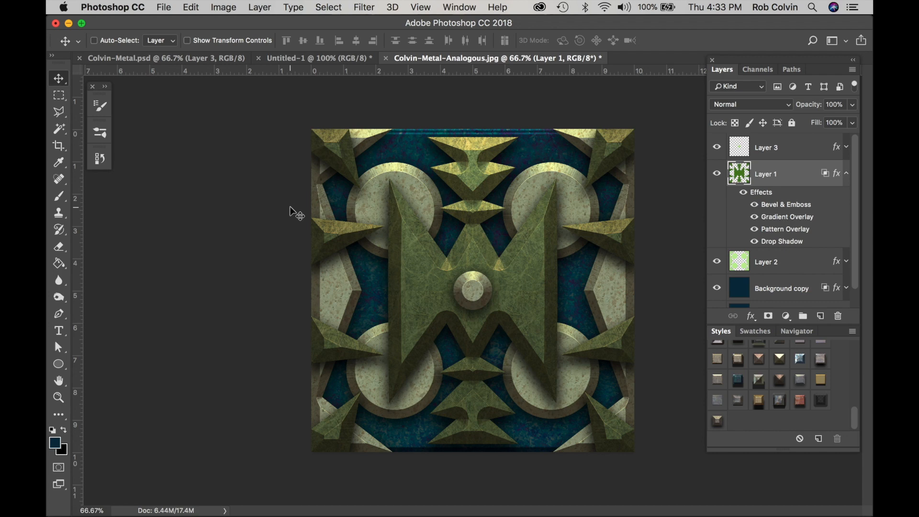
key(super+z)
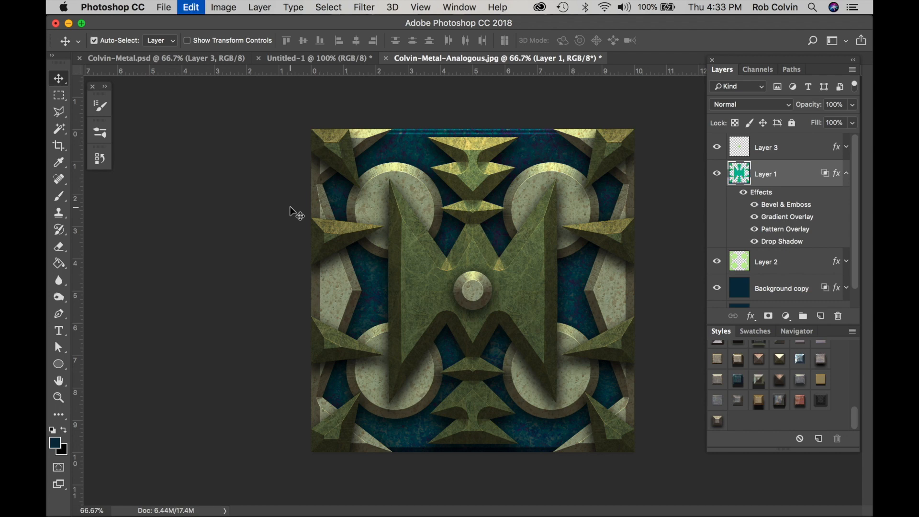